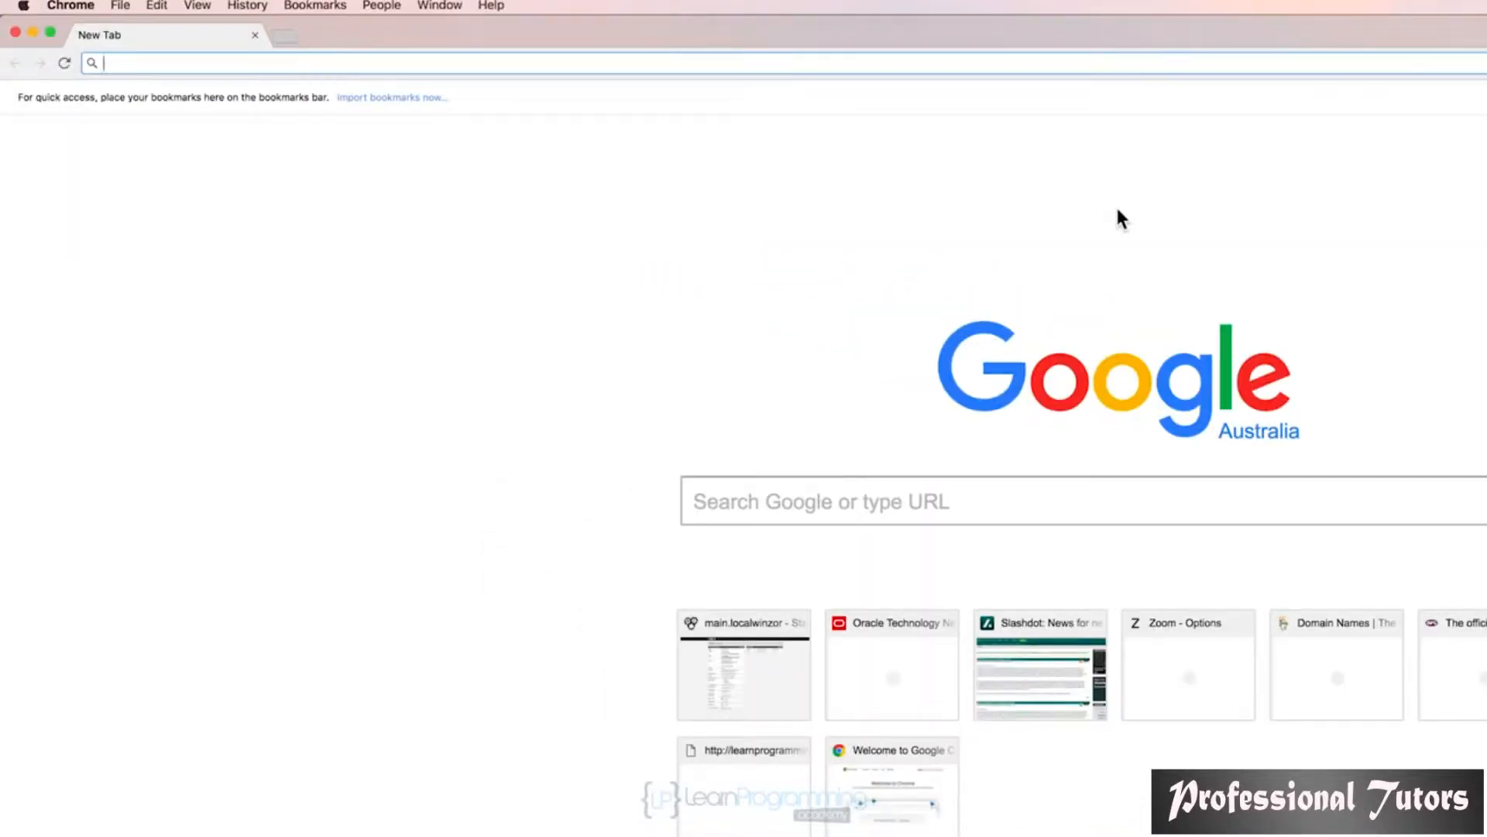
type("www.")
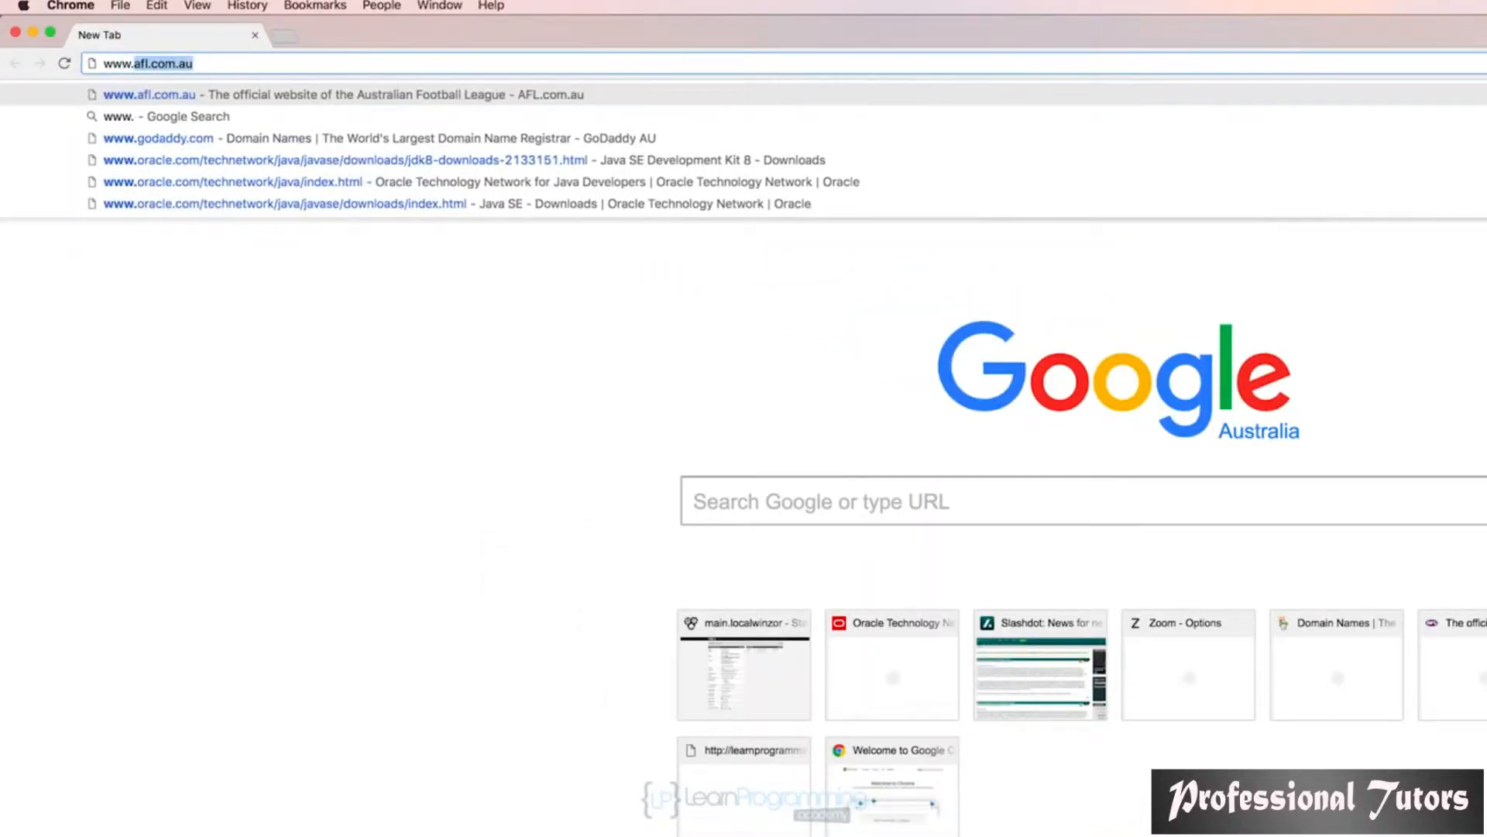
type("jetbr")
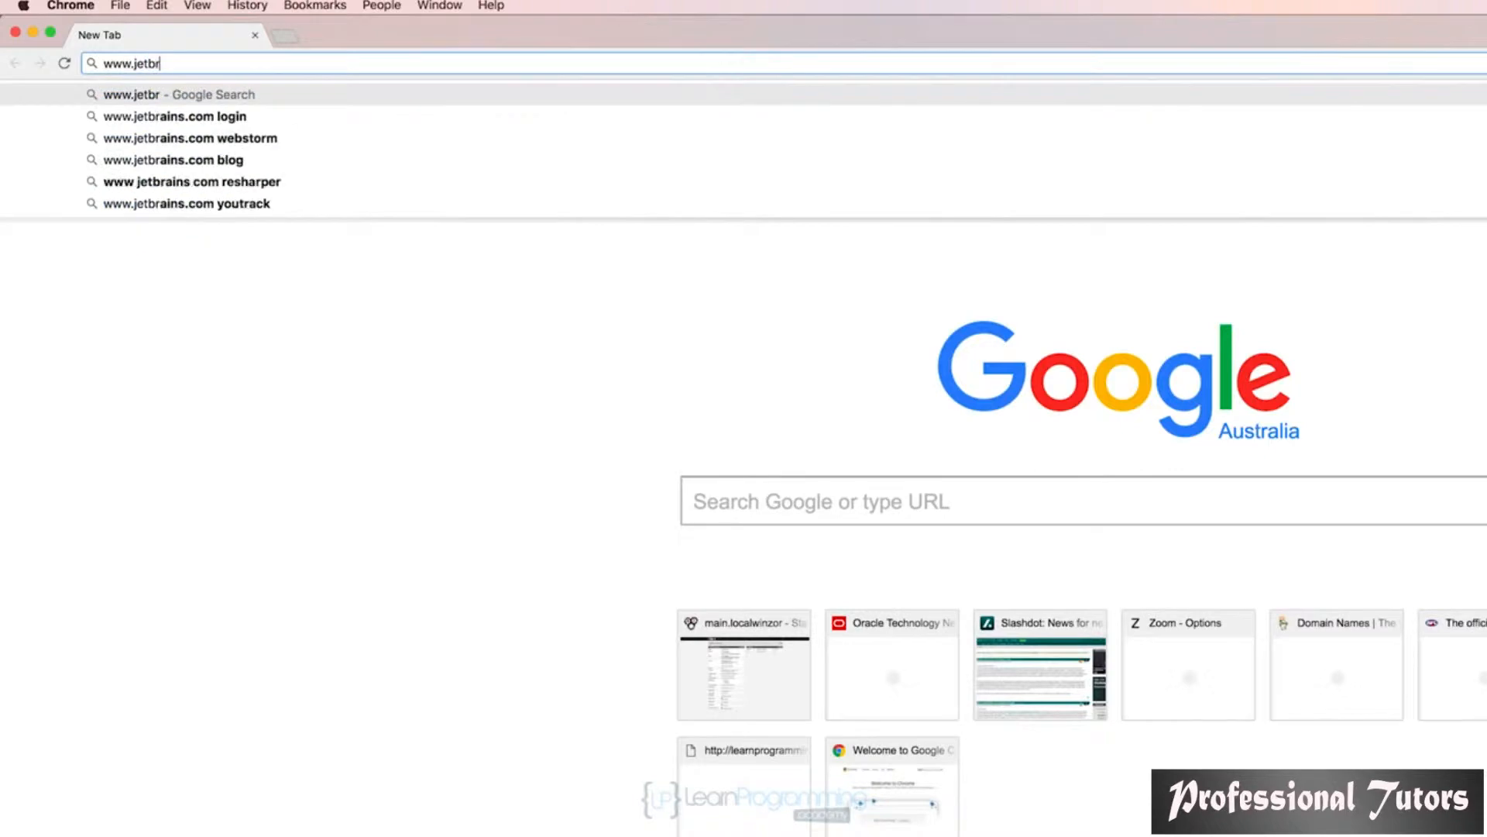
type("ains.com")
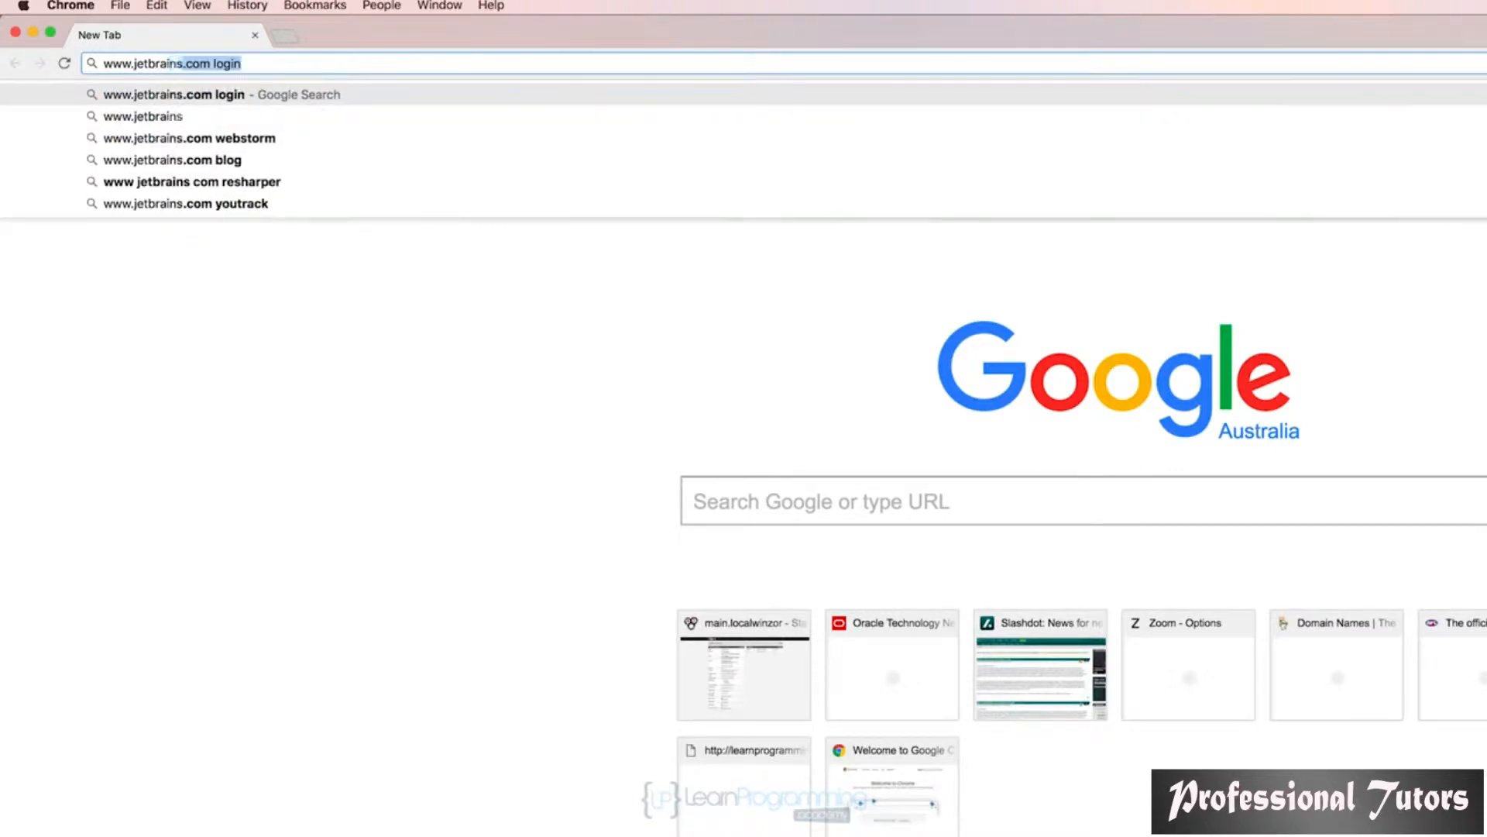
key("Return")
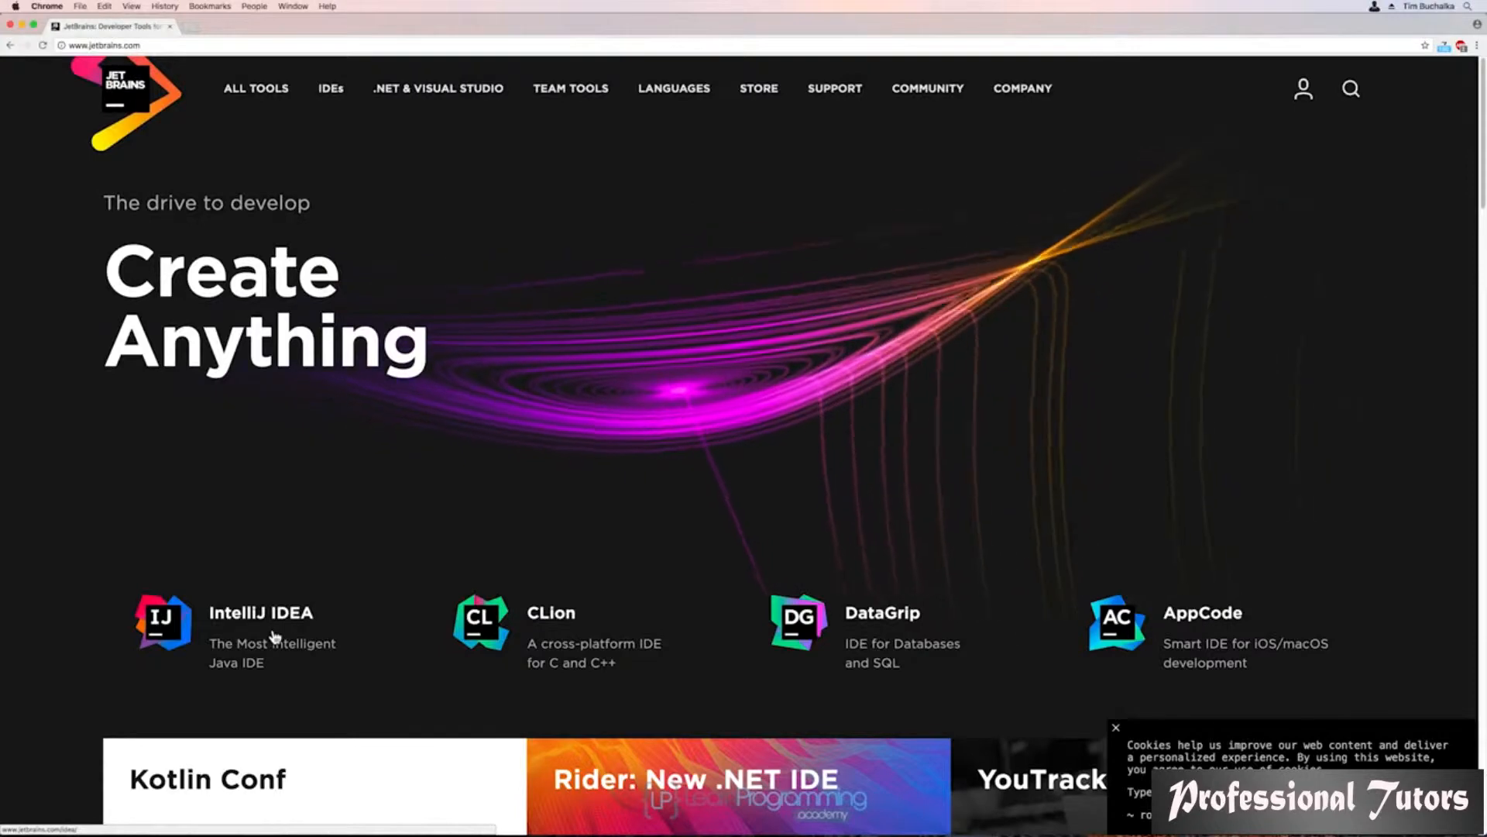
Step: Open the IntelliJ IDEA product page from the site's list of IDEs and go to its download page
mouse_move(314, 109)
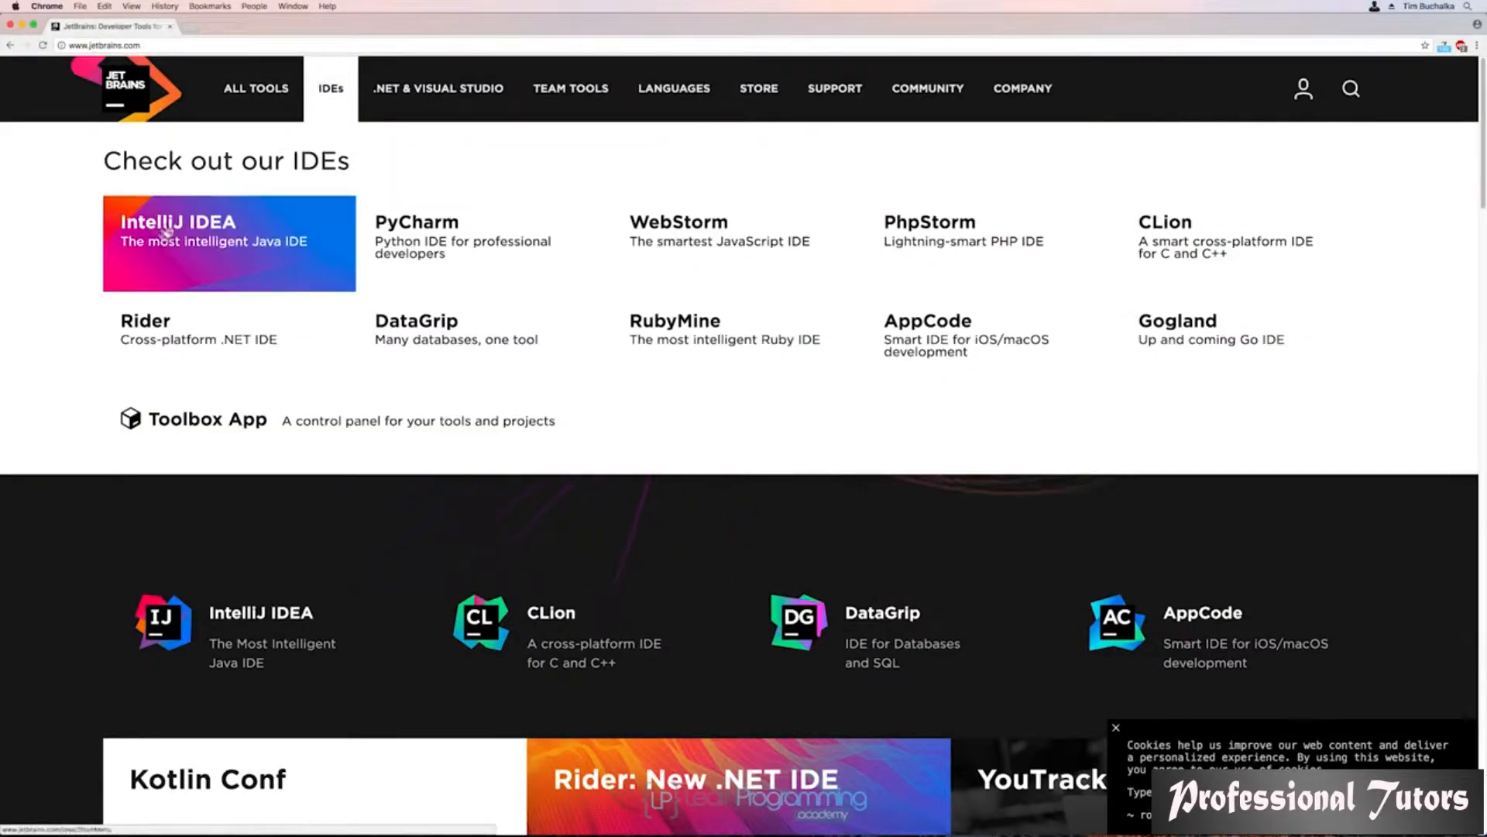
left_click(205, 236)
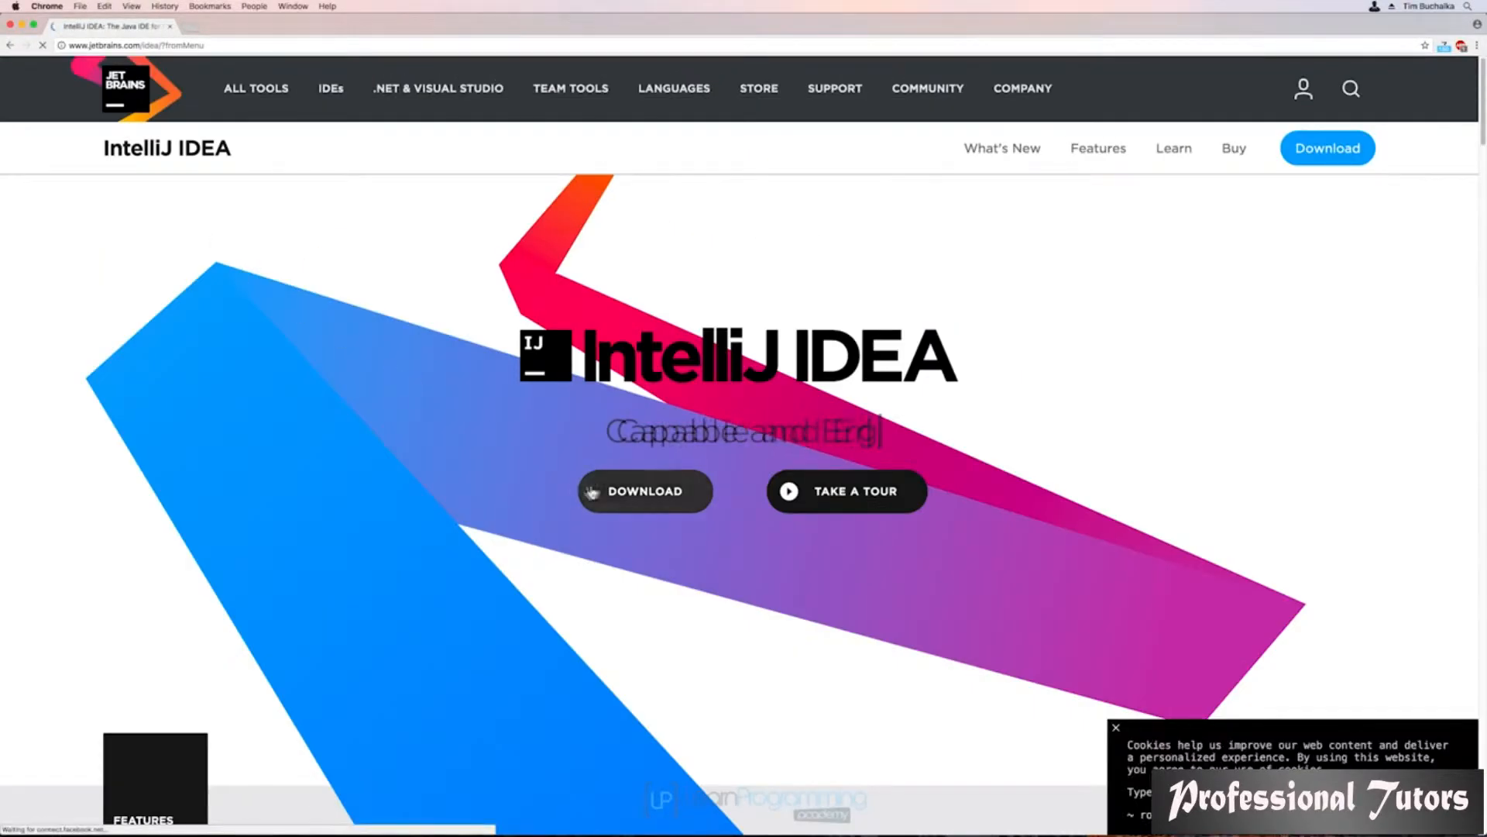
left_click(645, 496)
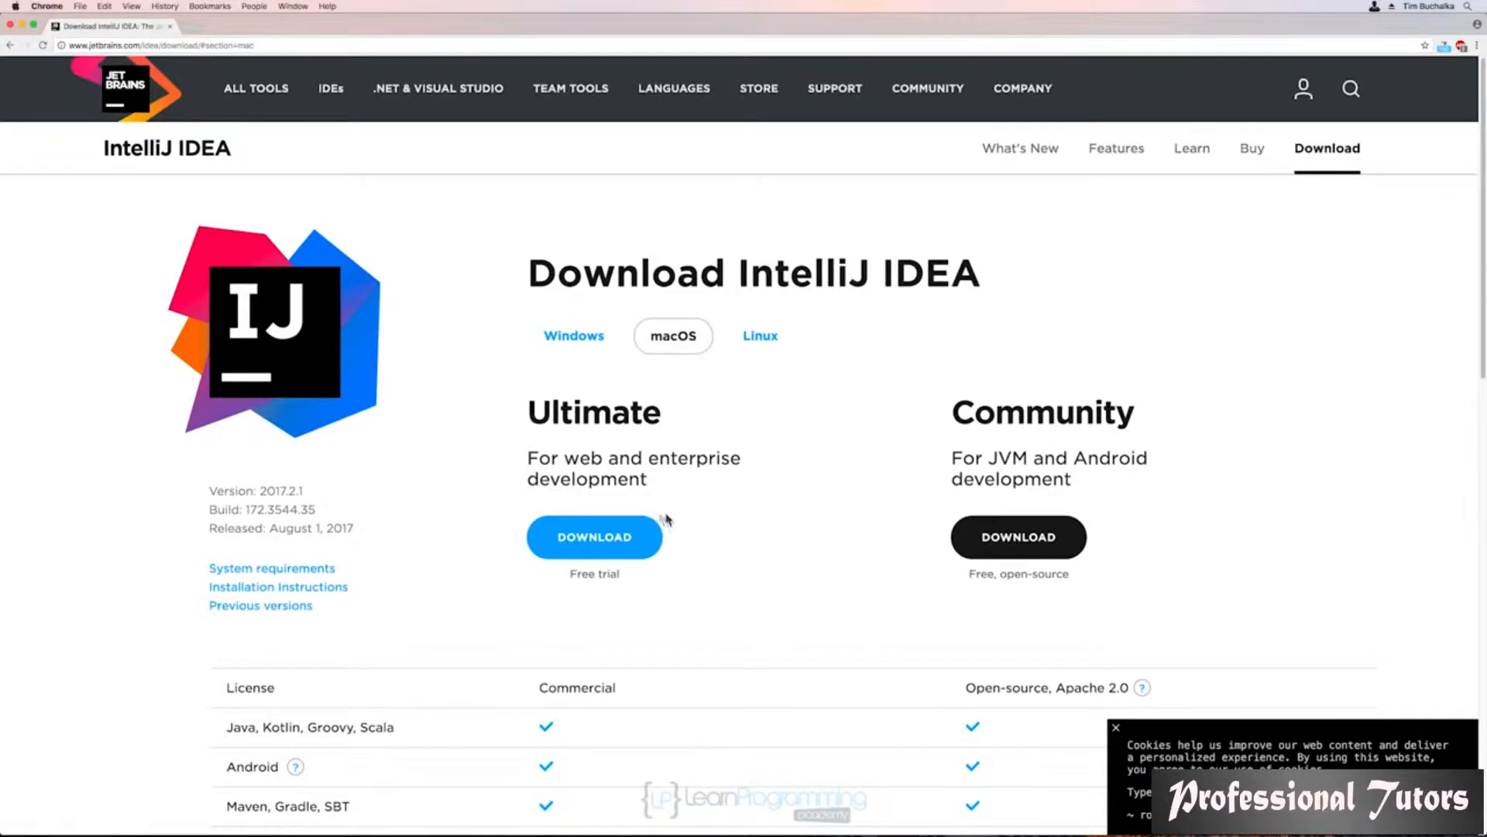
Step: Dismiss the cookie notice and download the macOS Community edition, saving ideaIC-2017.2.1.dmg to Downloads
left_click(1116, 727)
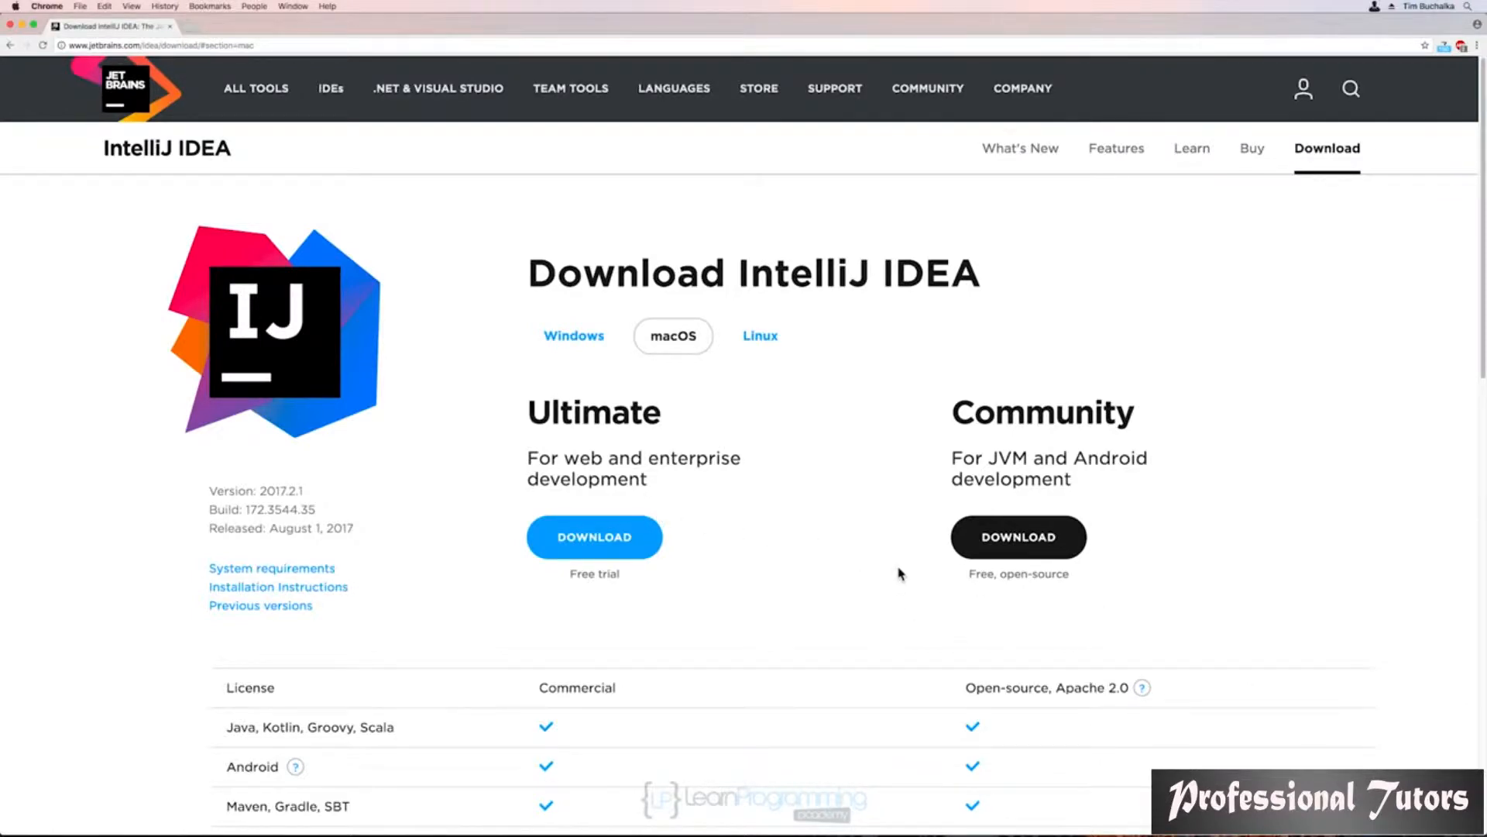
left_click(1012, 540)
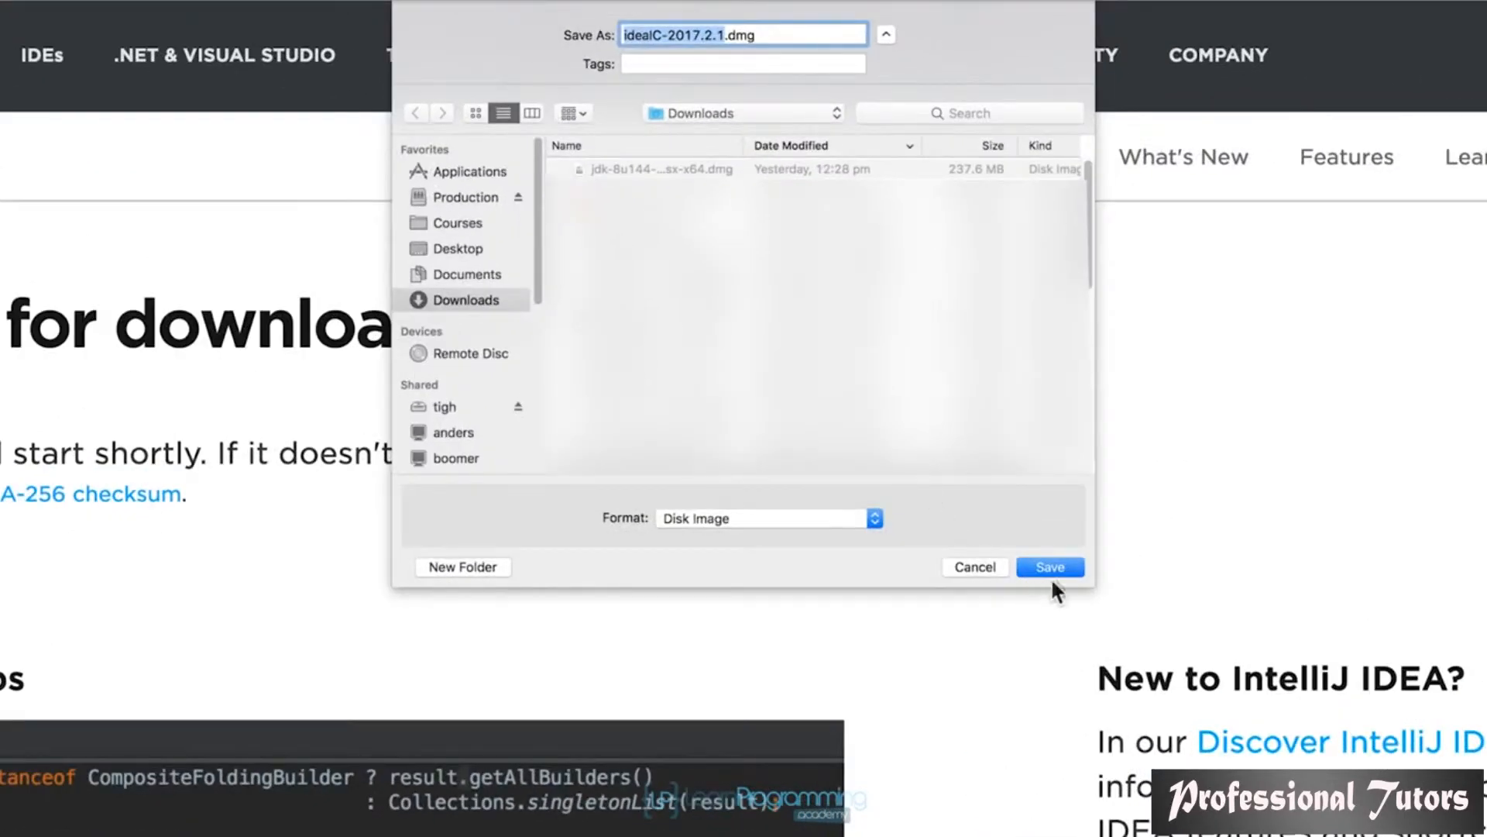
left_click(1048, 565)
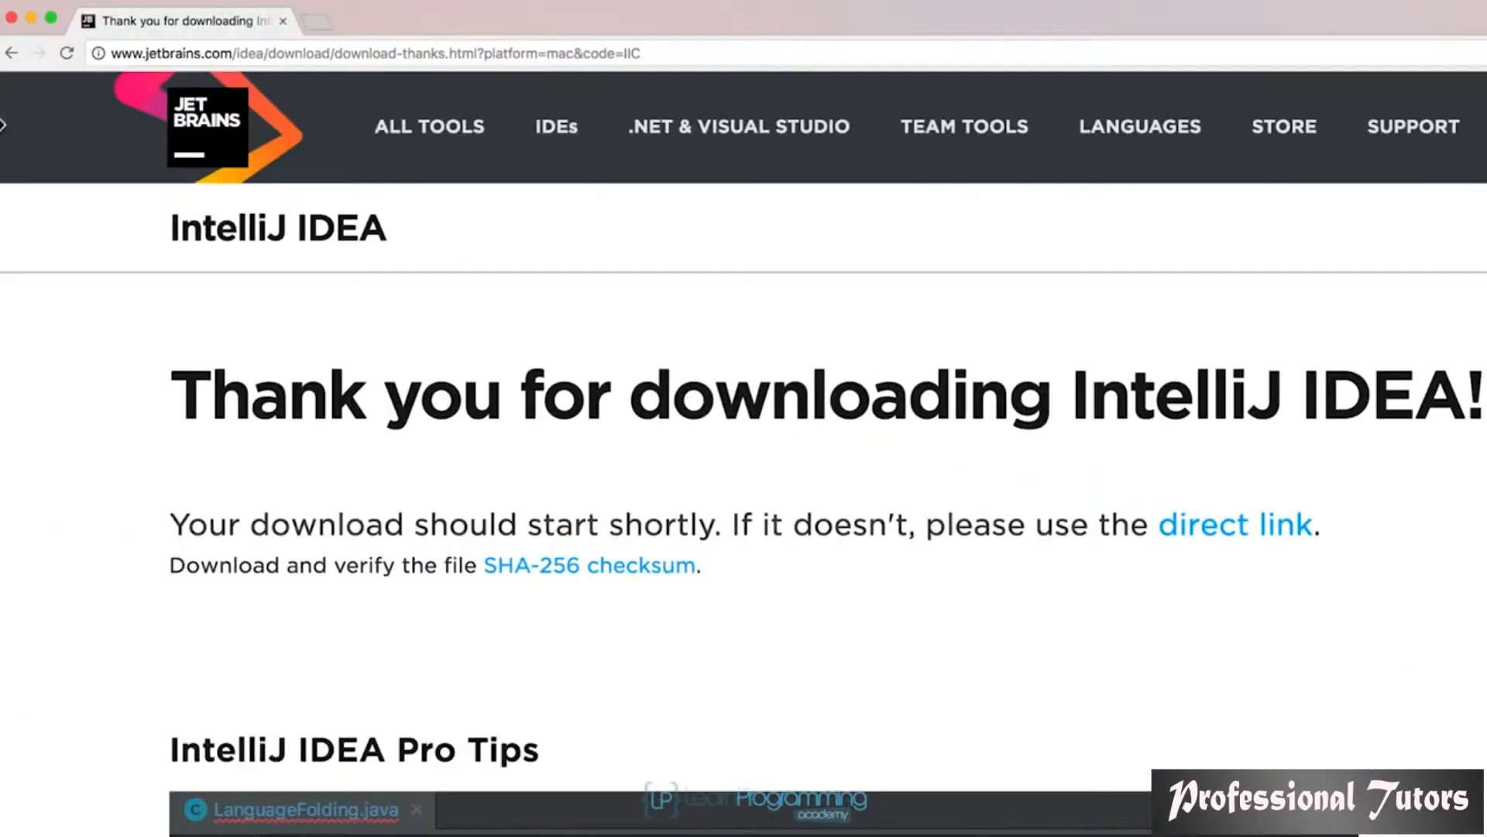
Step: Return to the download page and compare the features of the Ultimate and Community editions in the comparison table
left_click(11, 54)
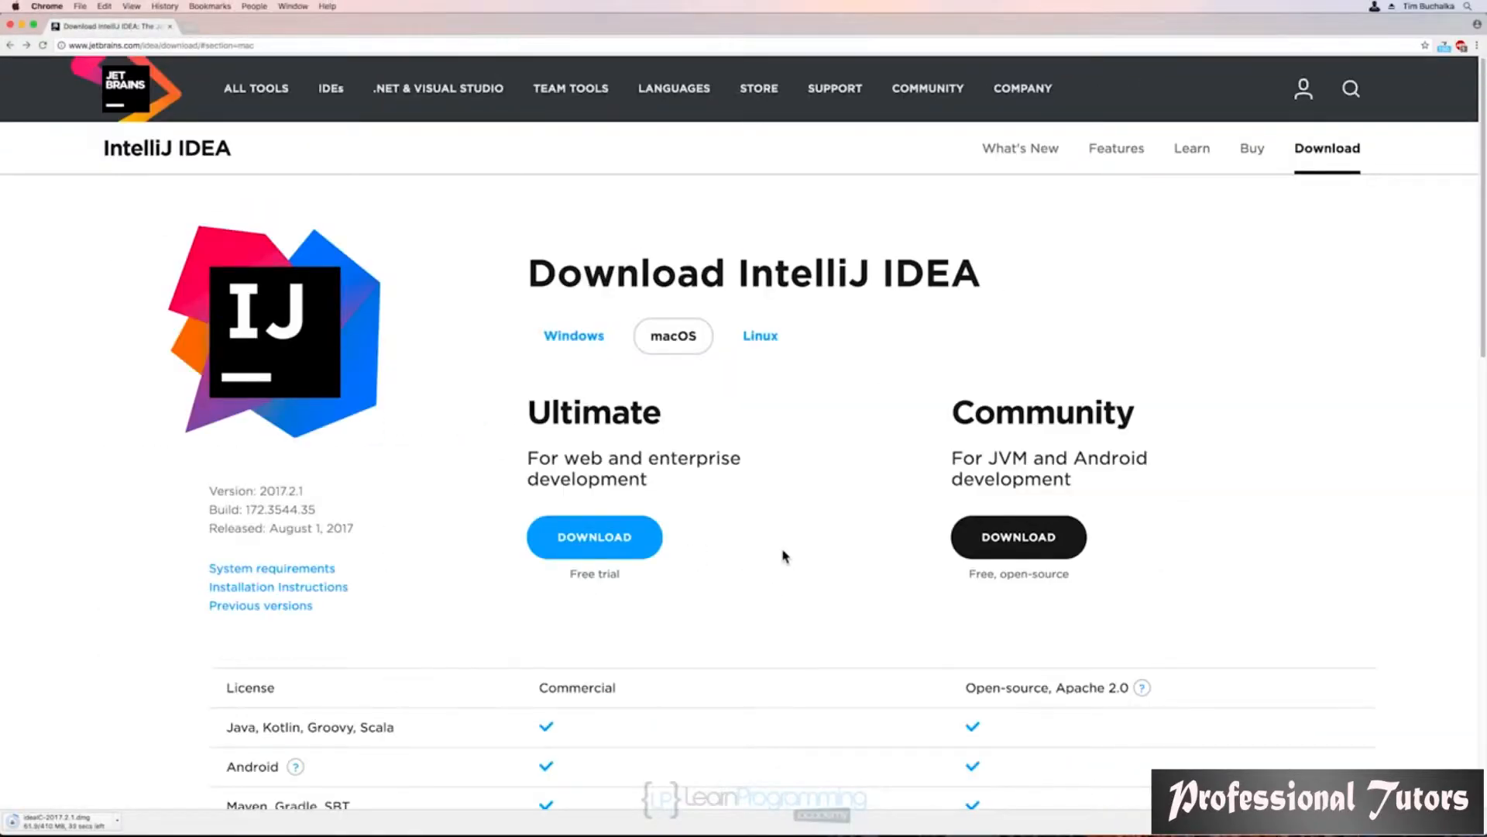
scroll(784, 555, "down", 2)
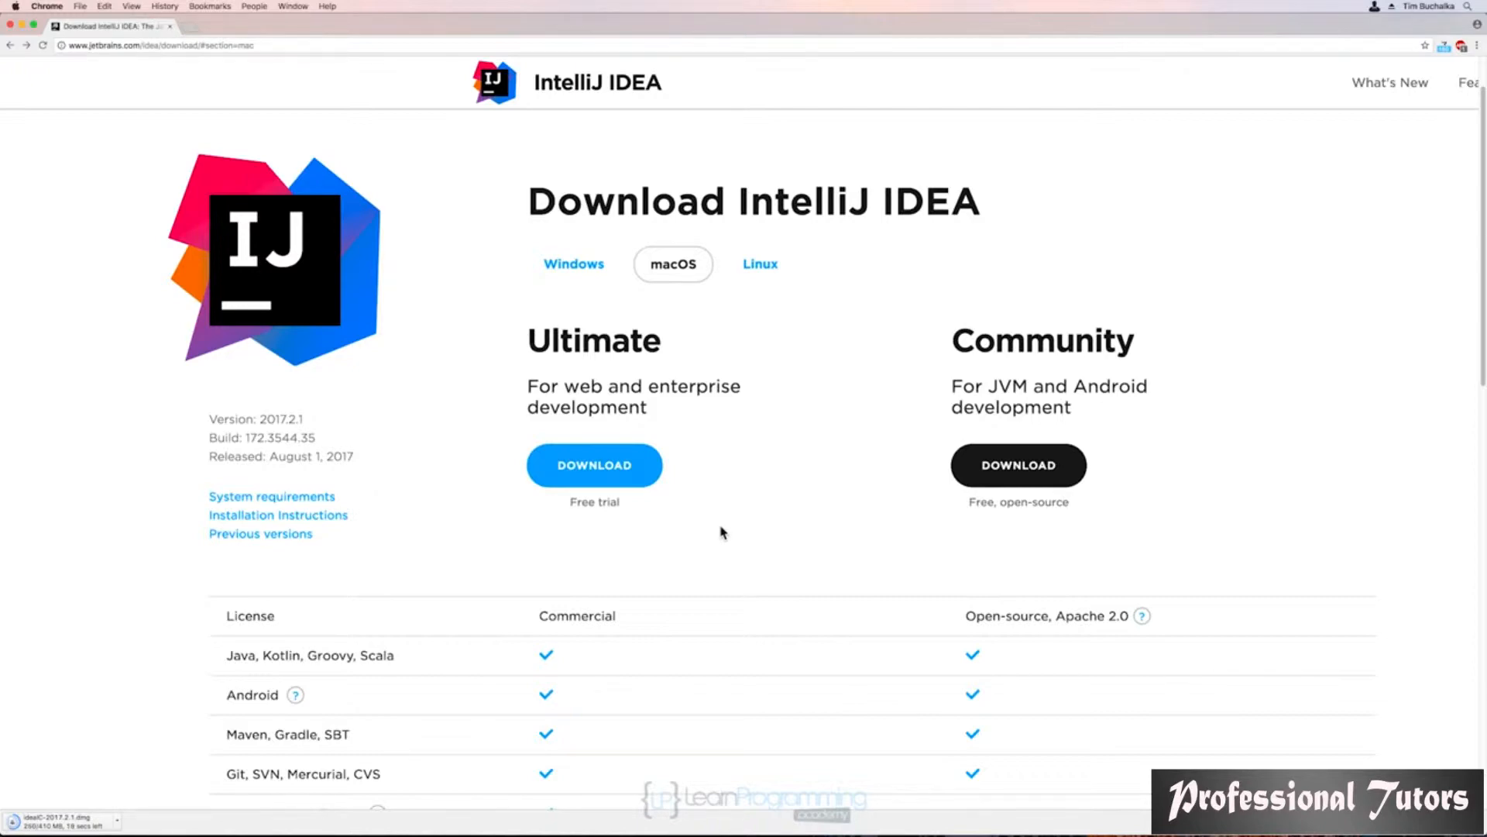
scroll(722, 532, "down", 5)
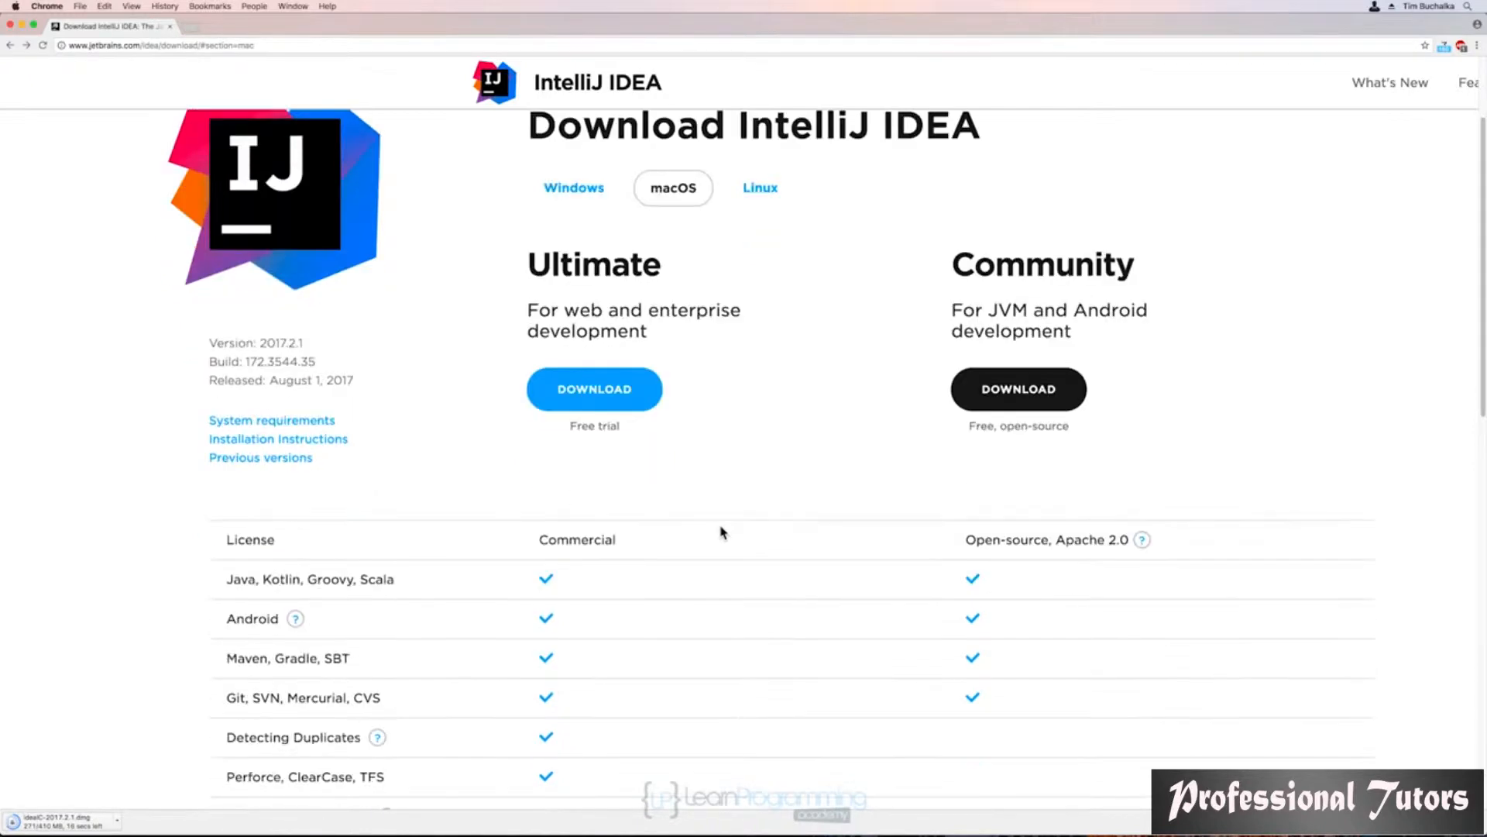
scroll(721, 532, "down", 2)
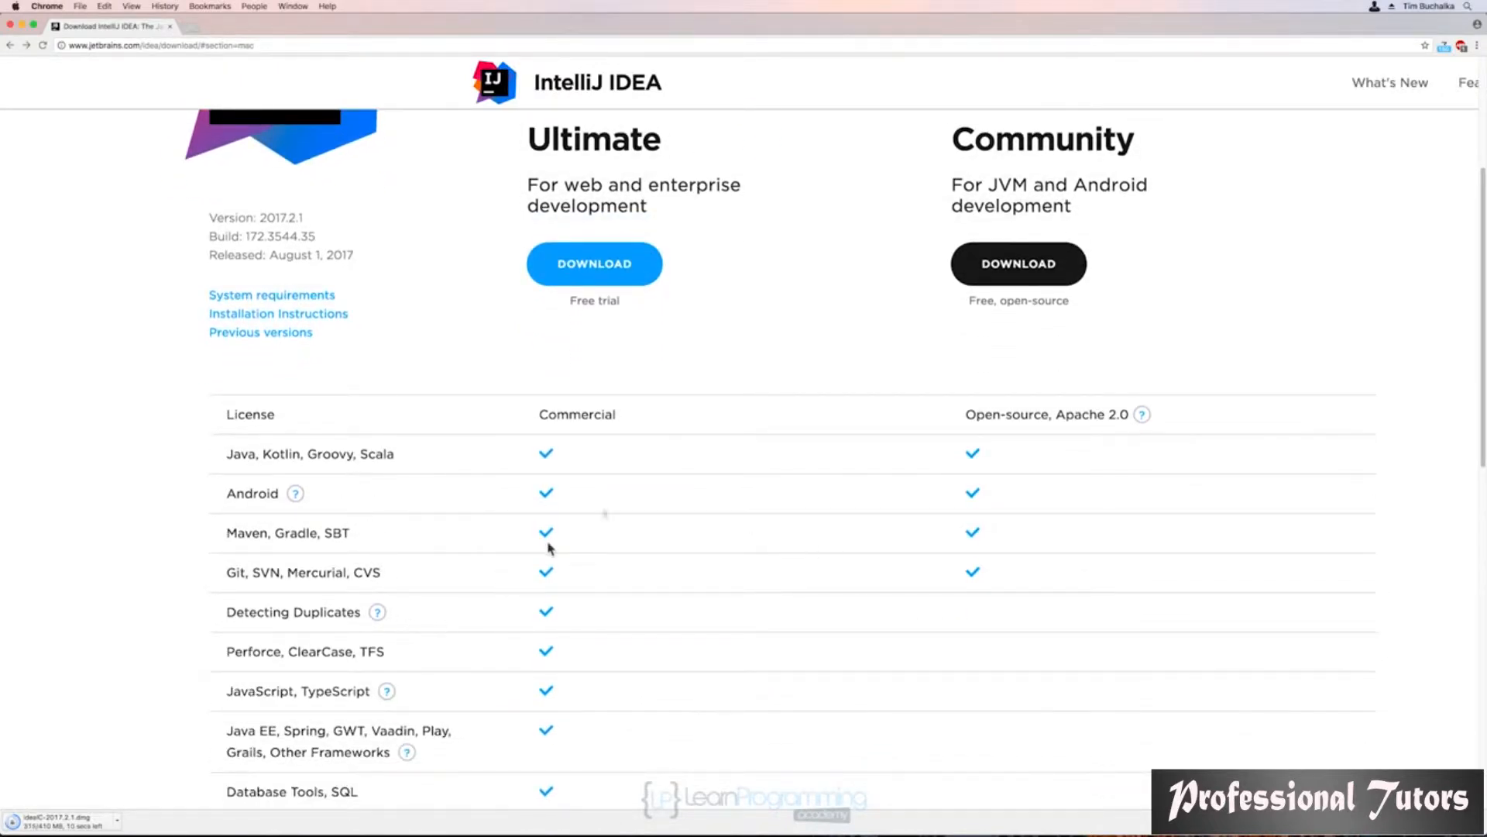
scroll(775, 617, "down", 3)
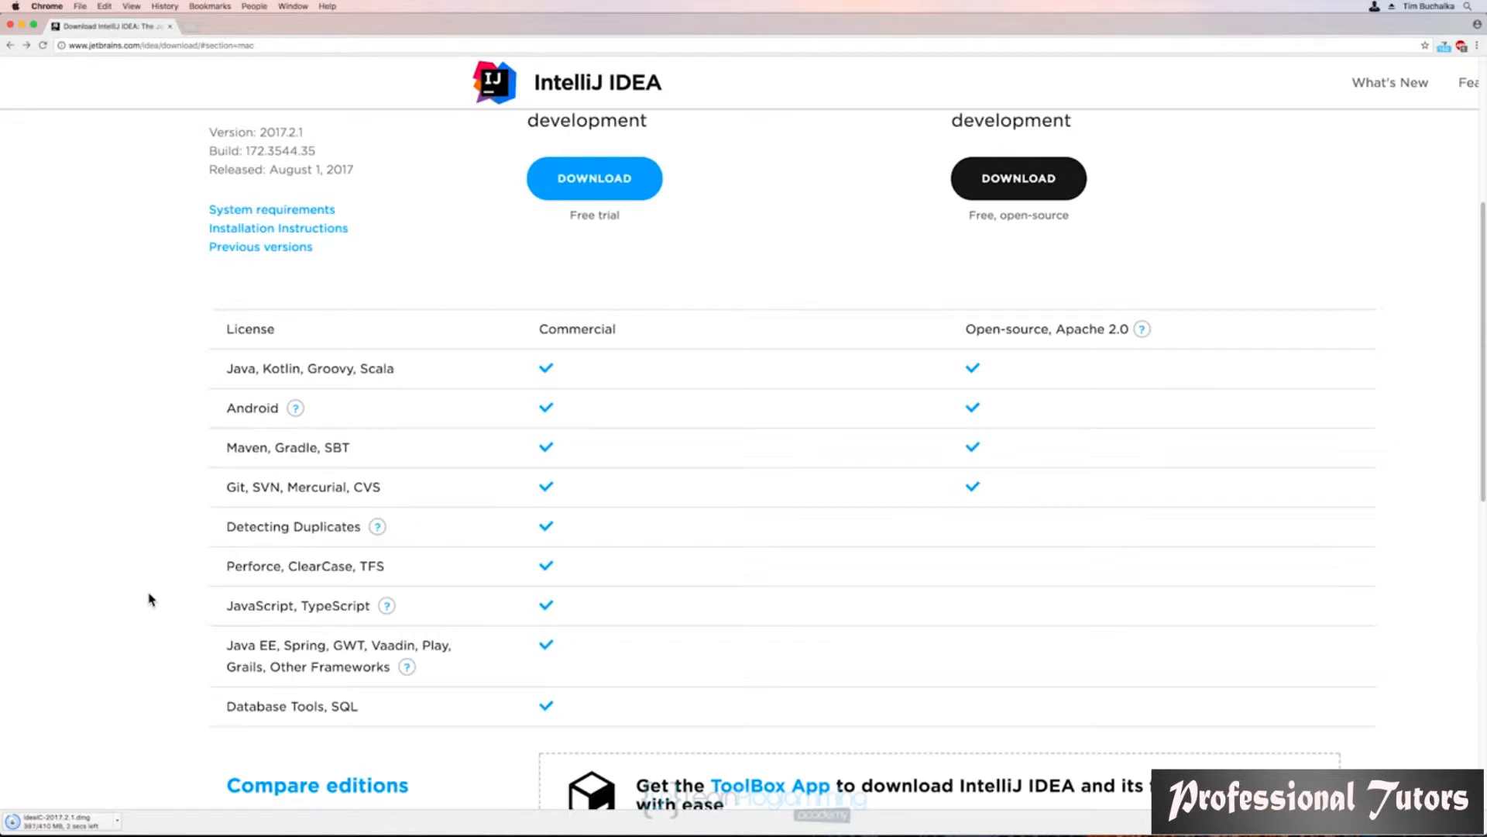
scroll(149, 599, "up", 5)
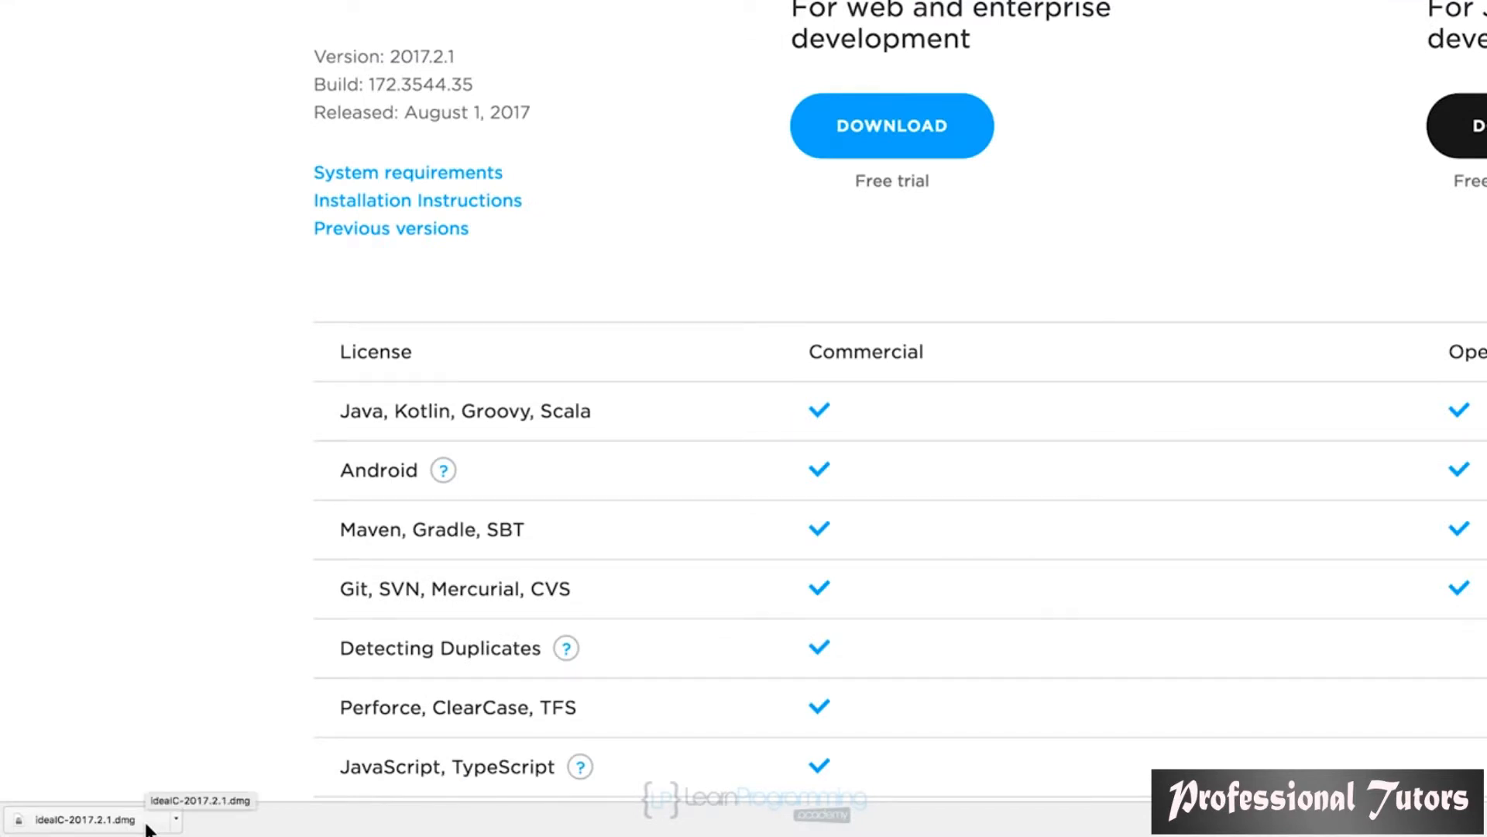
Step: Open the downloaded ideaIC-2017.2.1.dmg and copy IntelliJ IDEA CE into the Applications folder, closing the installer and browser windows
left_click(177, 820)
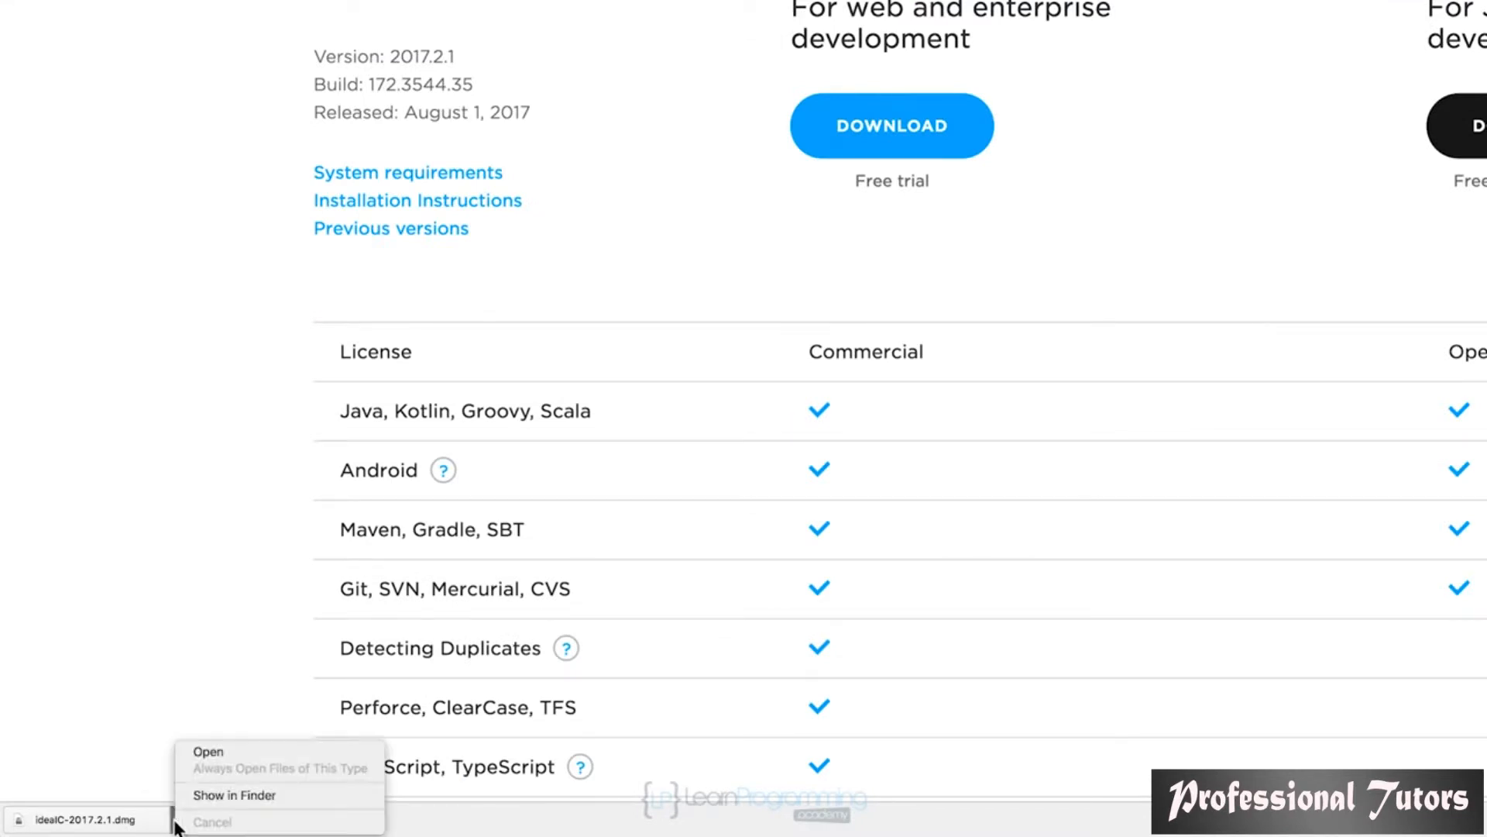
left_click(199, 753)
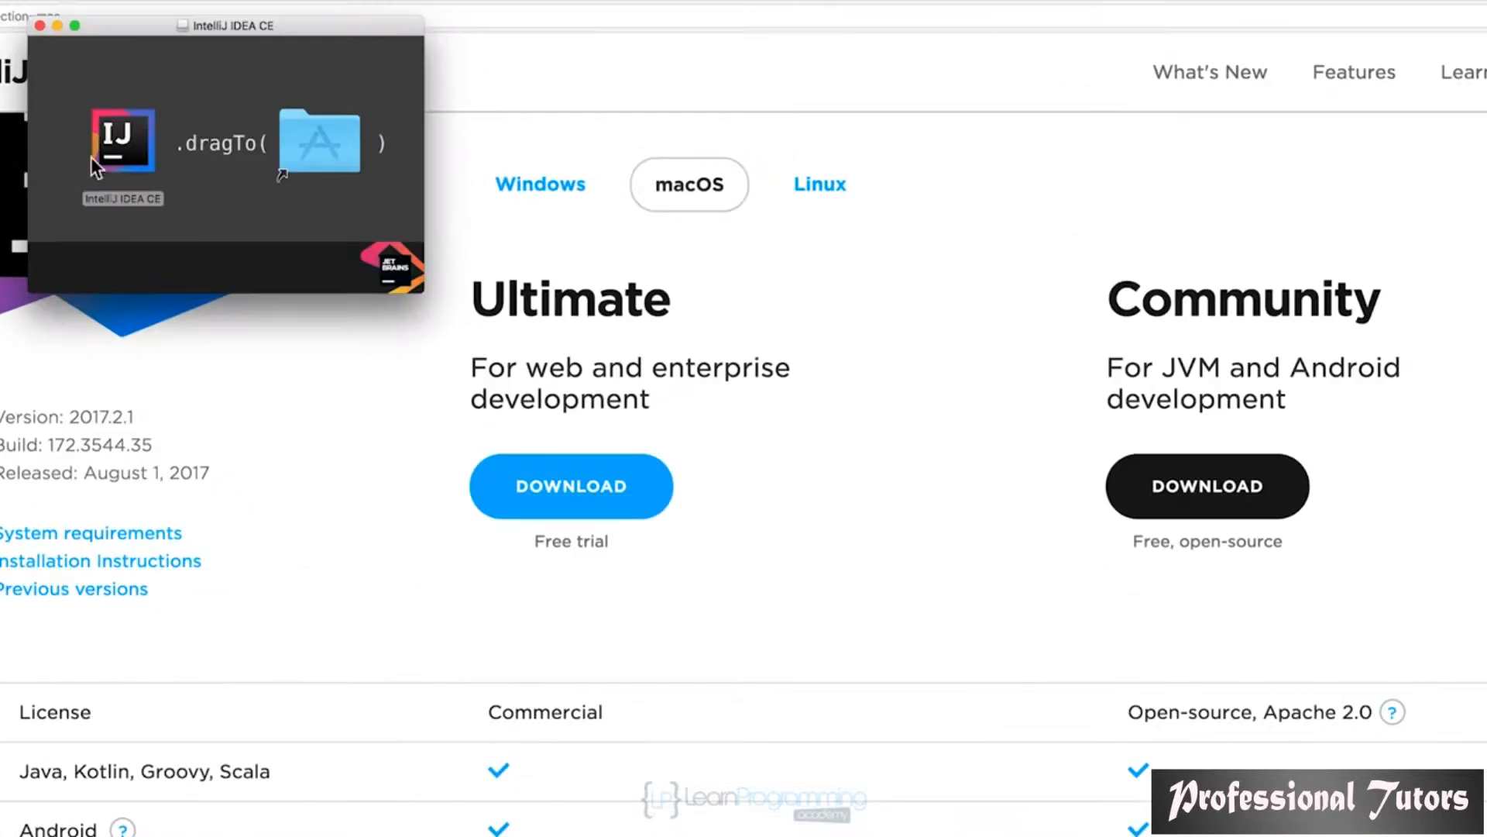
left_click_drag(265, 25, 816, 321)
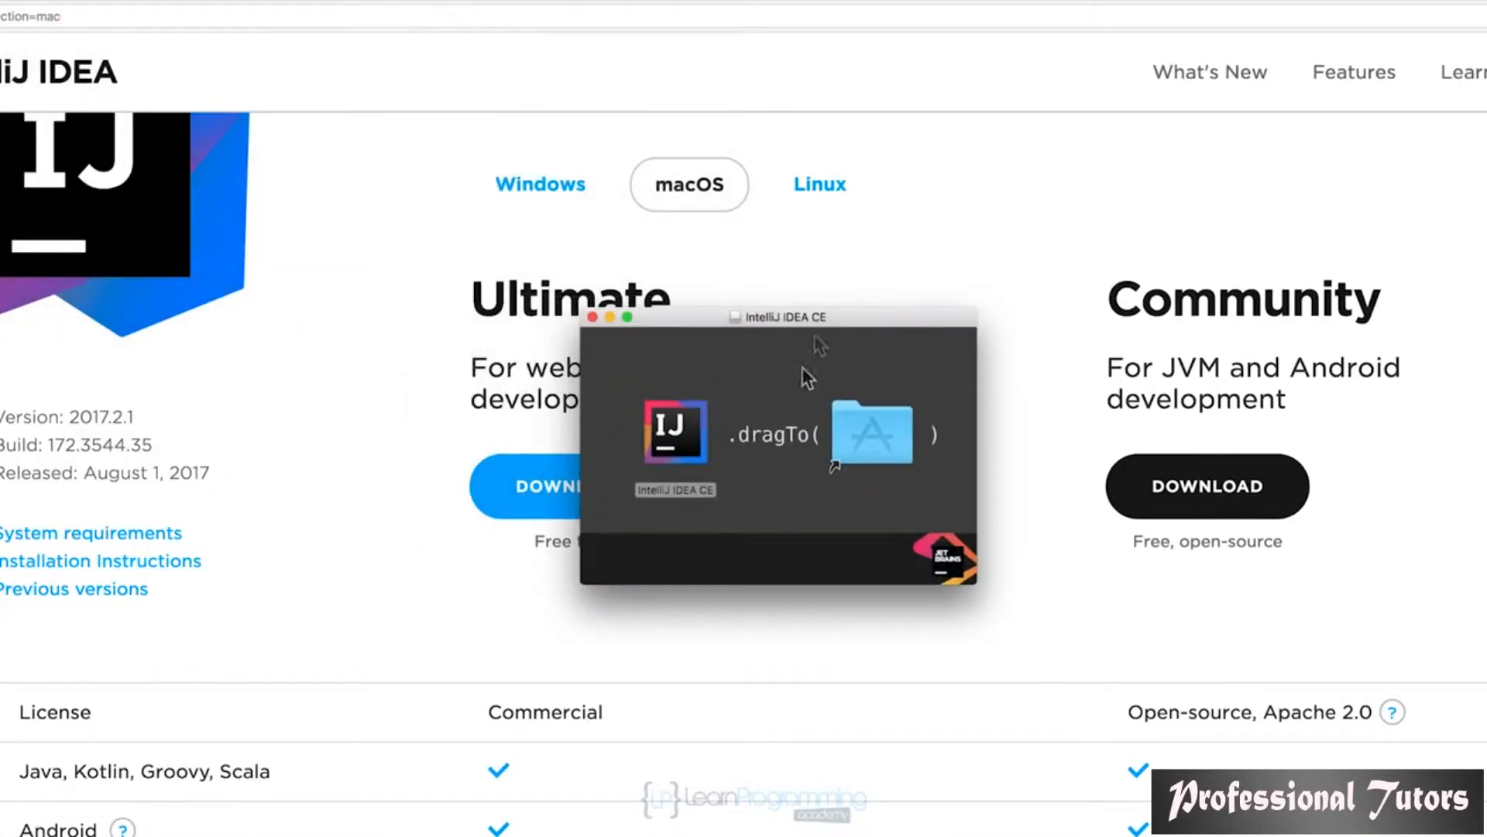
left_click_drag(671, 433, 863, 438)
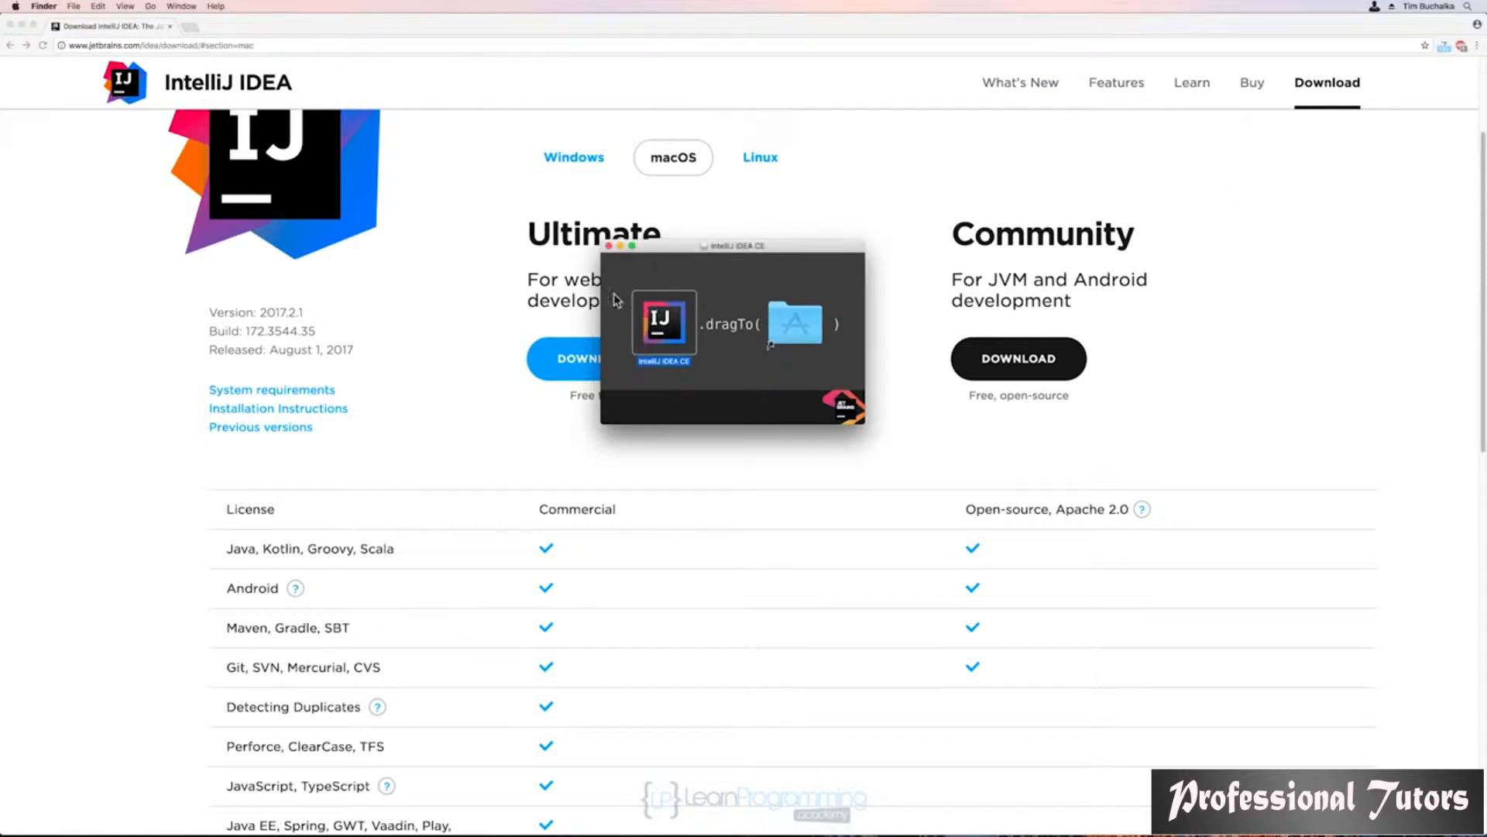
left_click(609, 246)
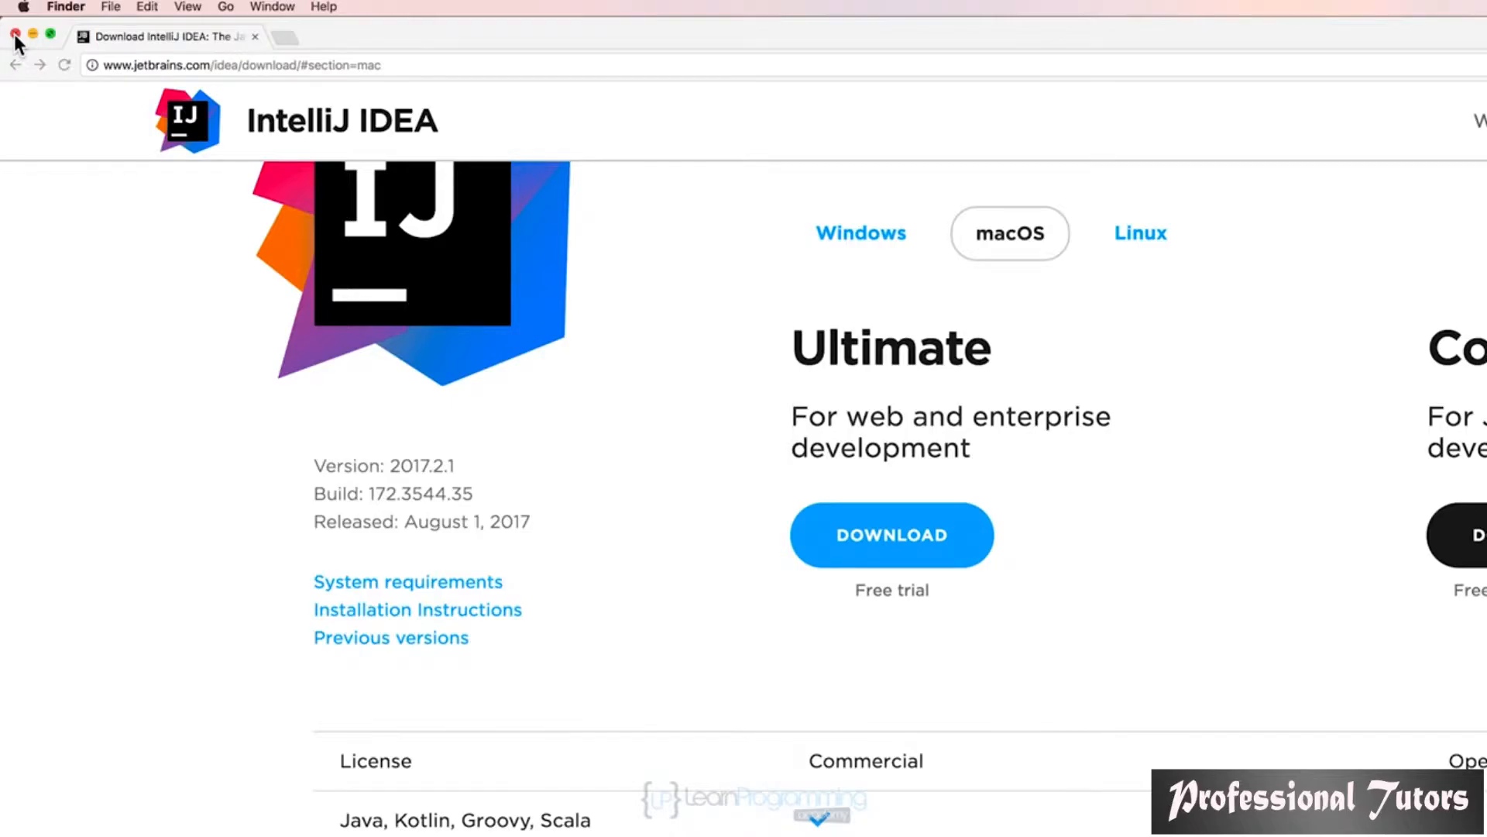
left_click(15, 35)
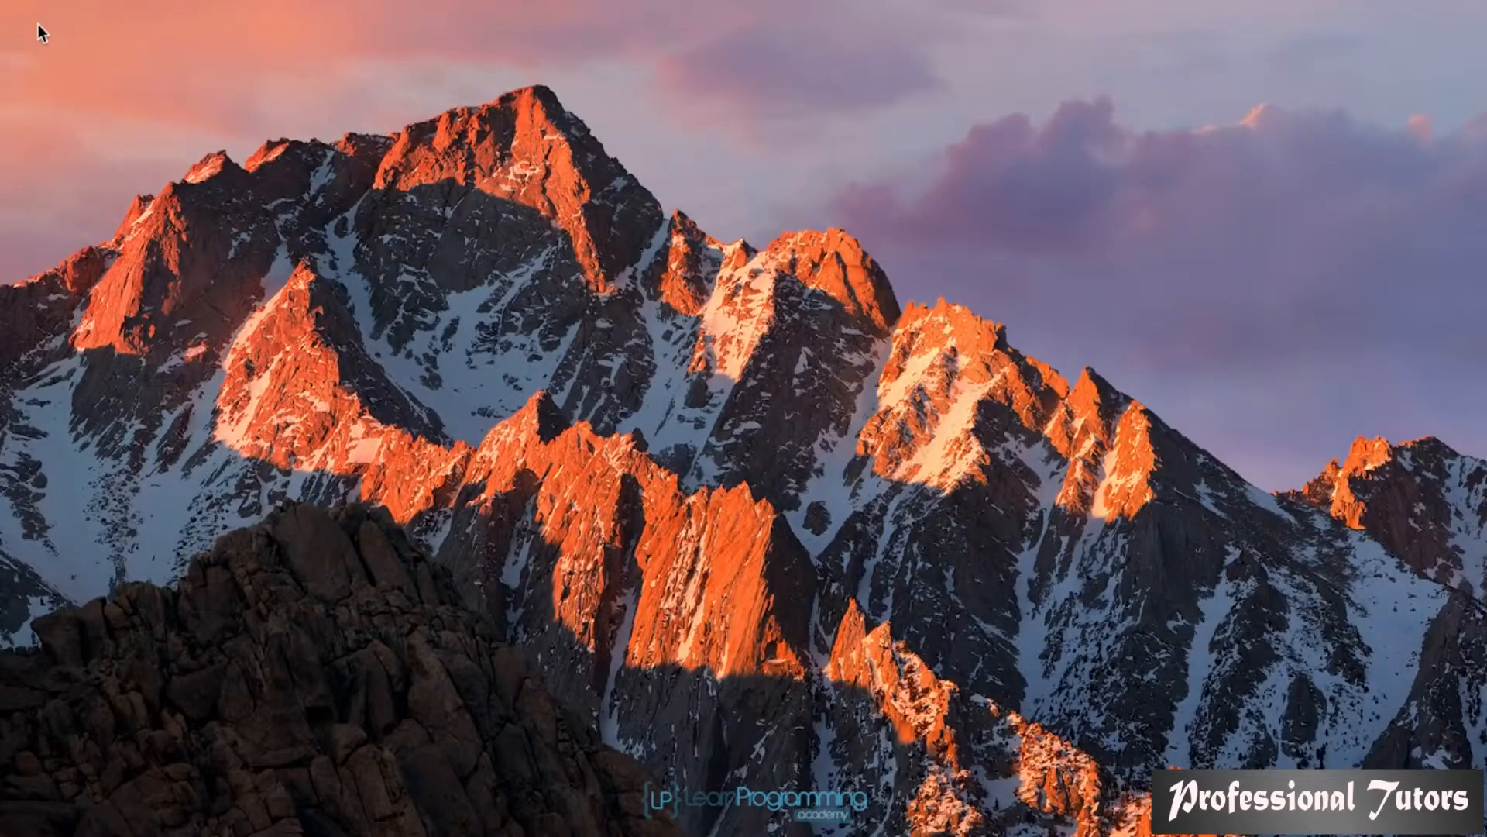
Step: Show the Applications folder in a new Finder window and eject the IntelliJ IDEA CE disk image
key("super+n")
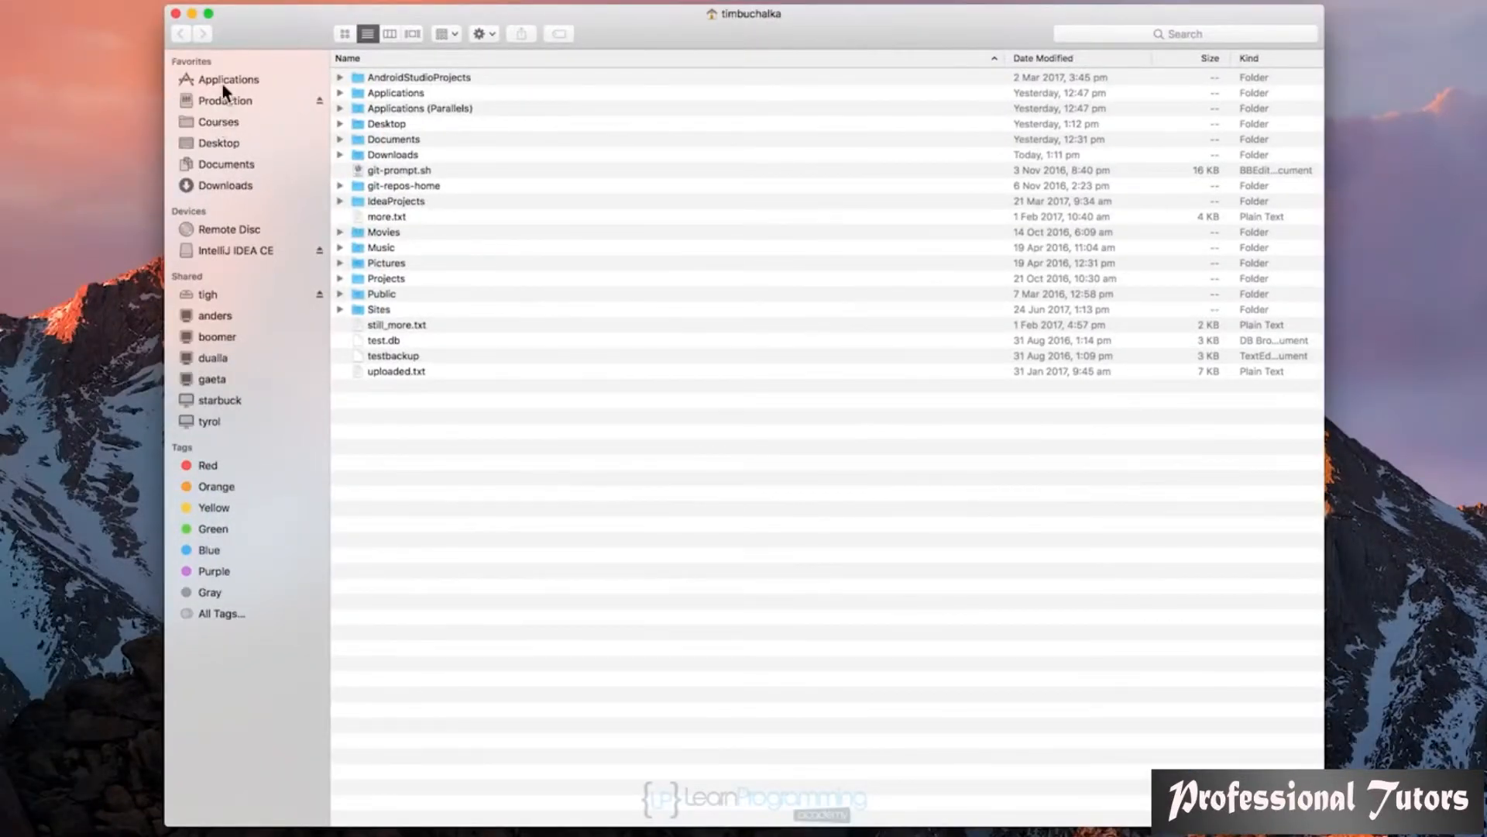
left_click(222, 81)
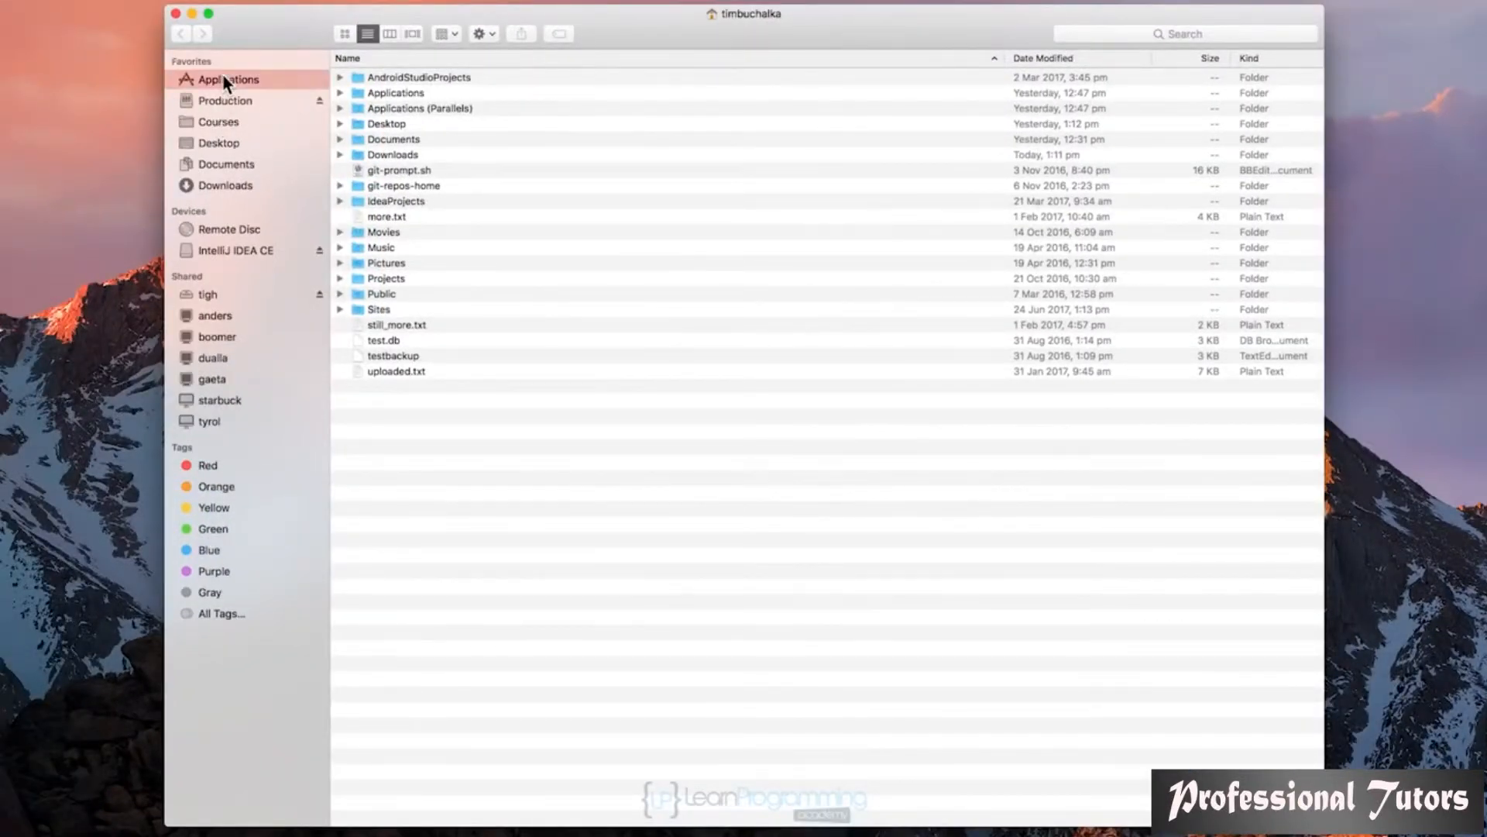
left_click(318, 251)
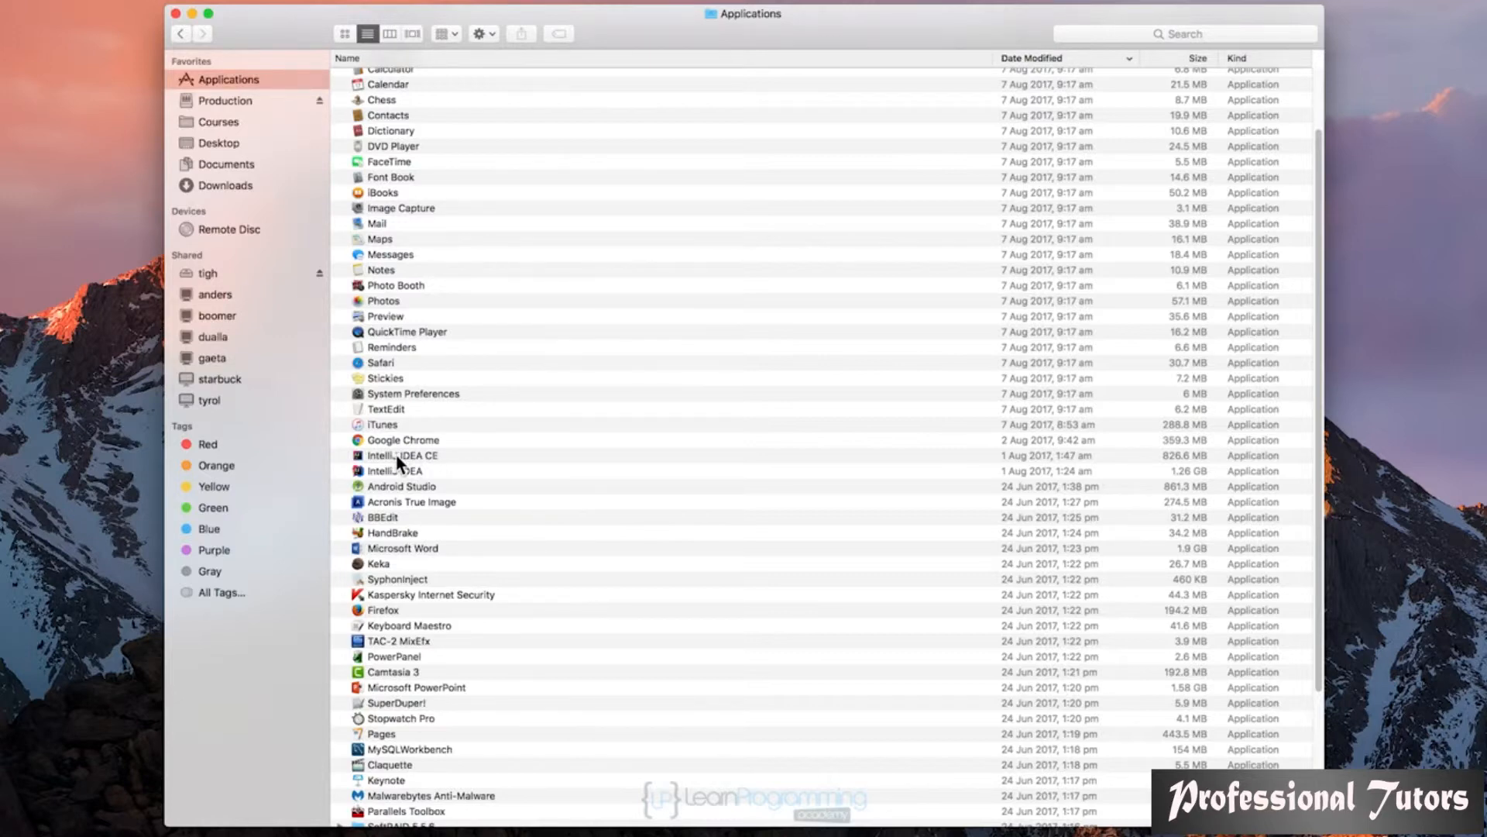
Step: Launch IntelliJ IDEA CE from Applications, close the Finder window and allow the downloaded application to open
left_click(397, 458)
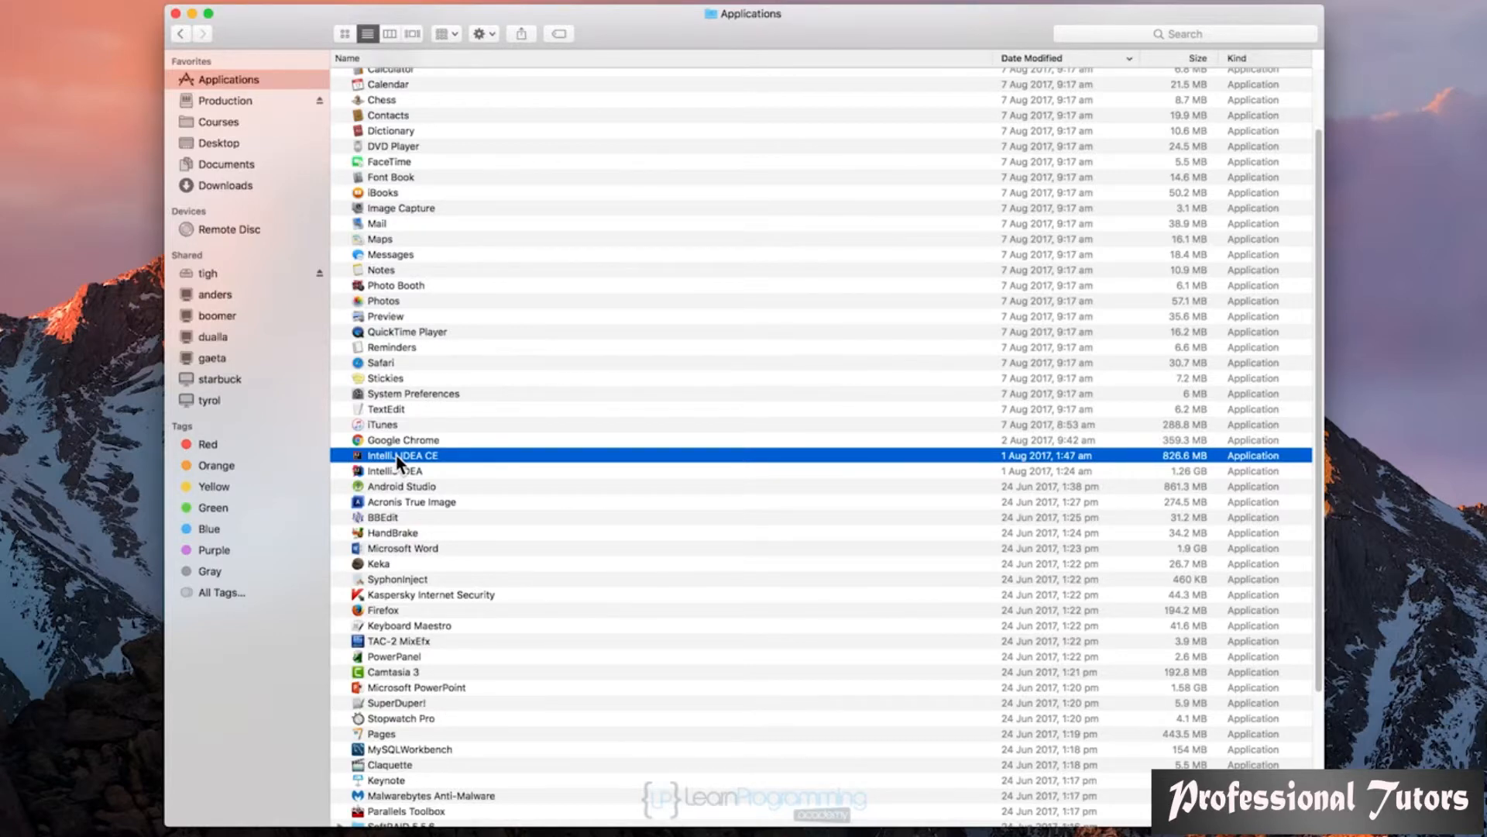
double_click(396, 458)
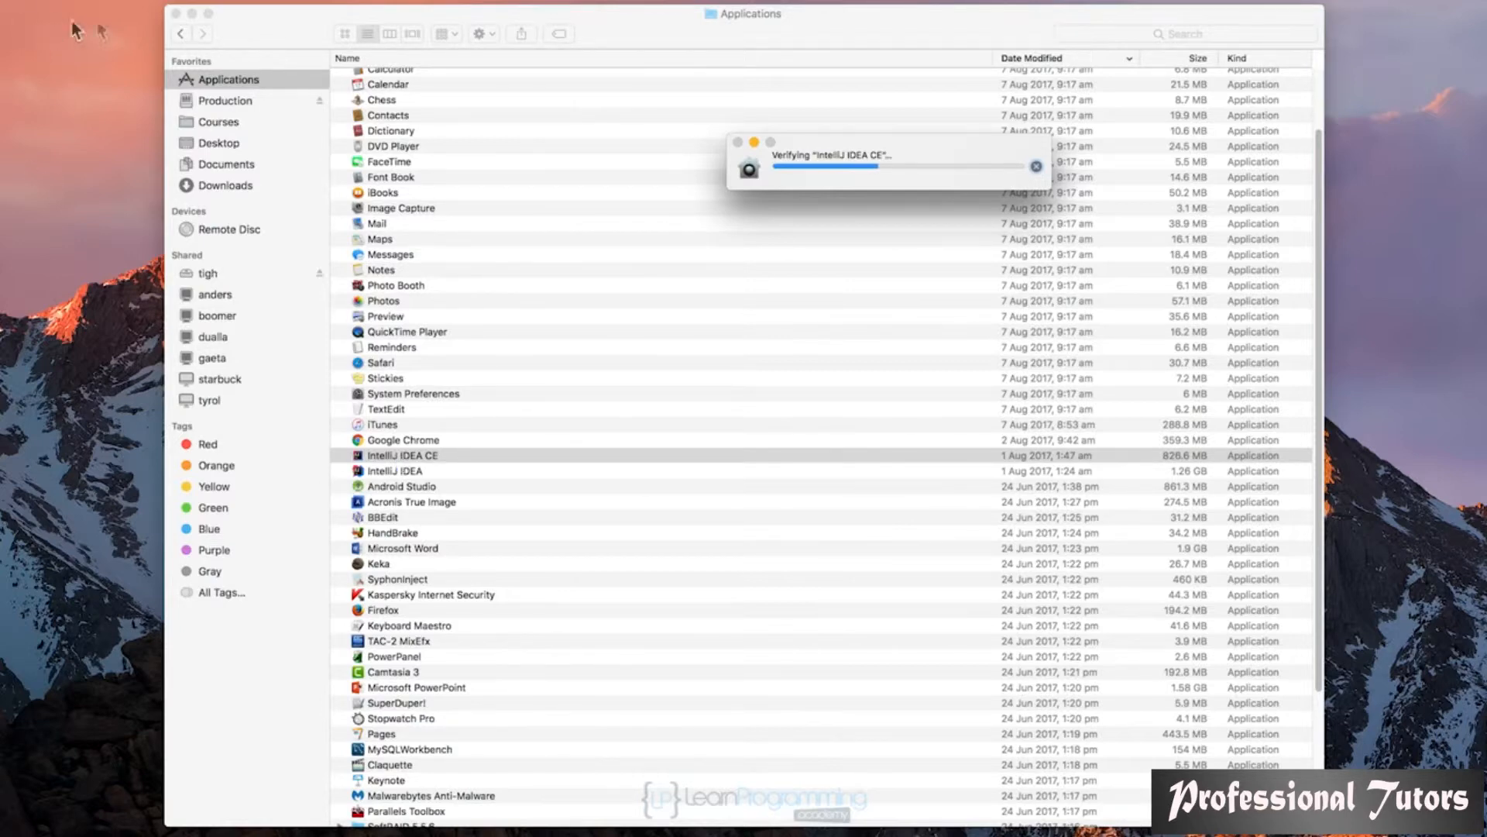
left_click(175, 14)
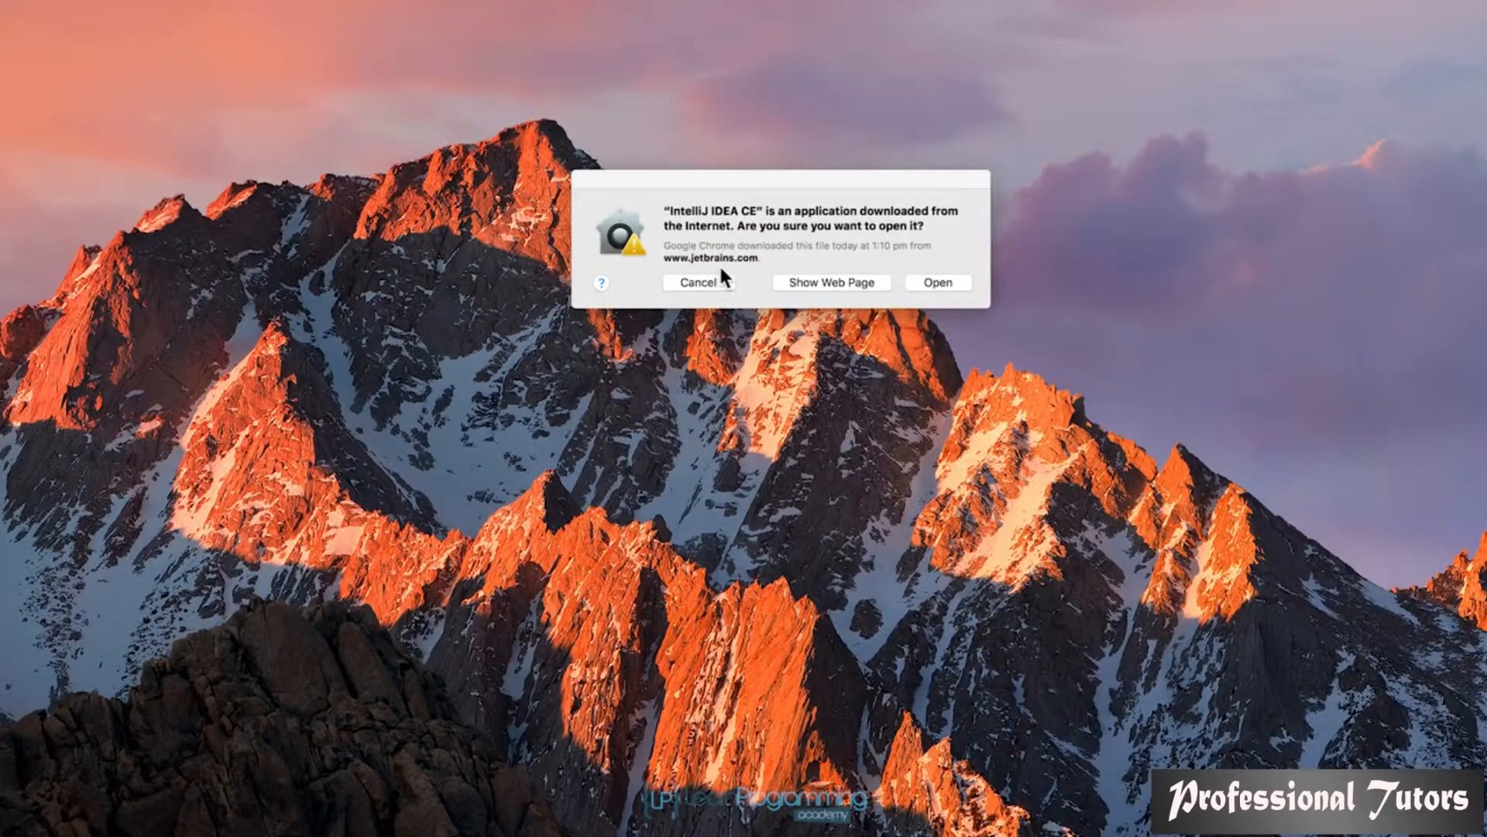
left_click(939, 282)
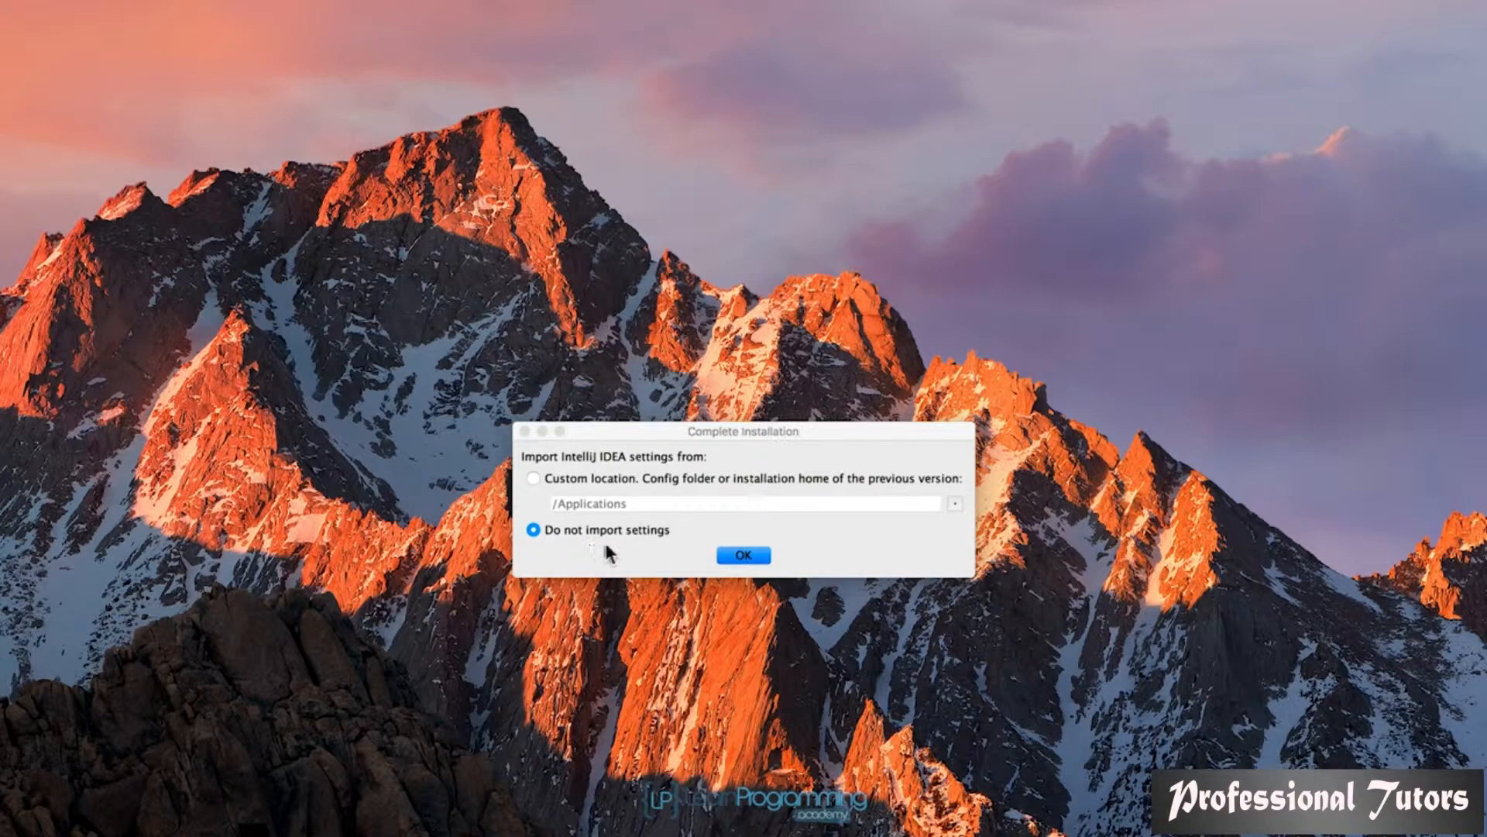
Step: Complete the installation without importing settings, preview the Darcula theme and choose the Default UI theme
left_click(743, 555)
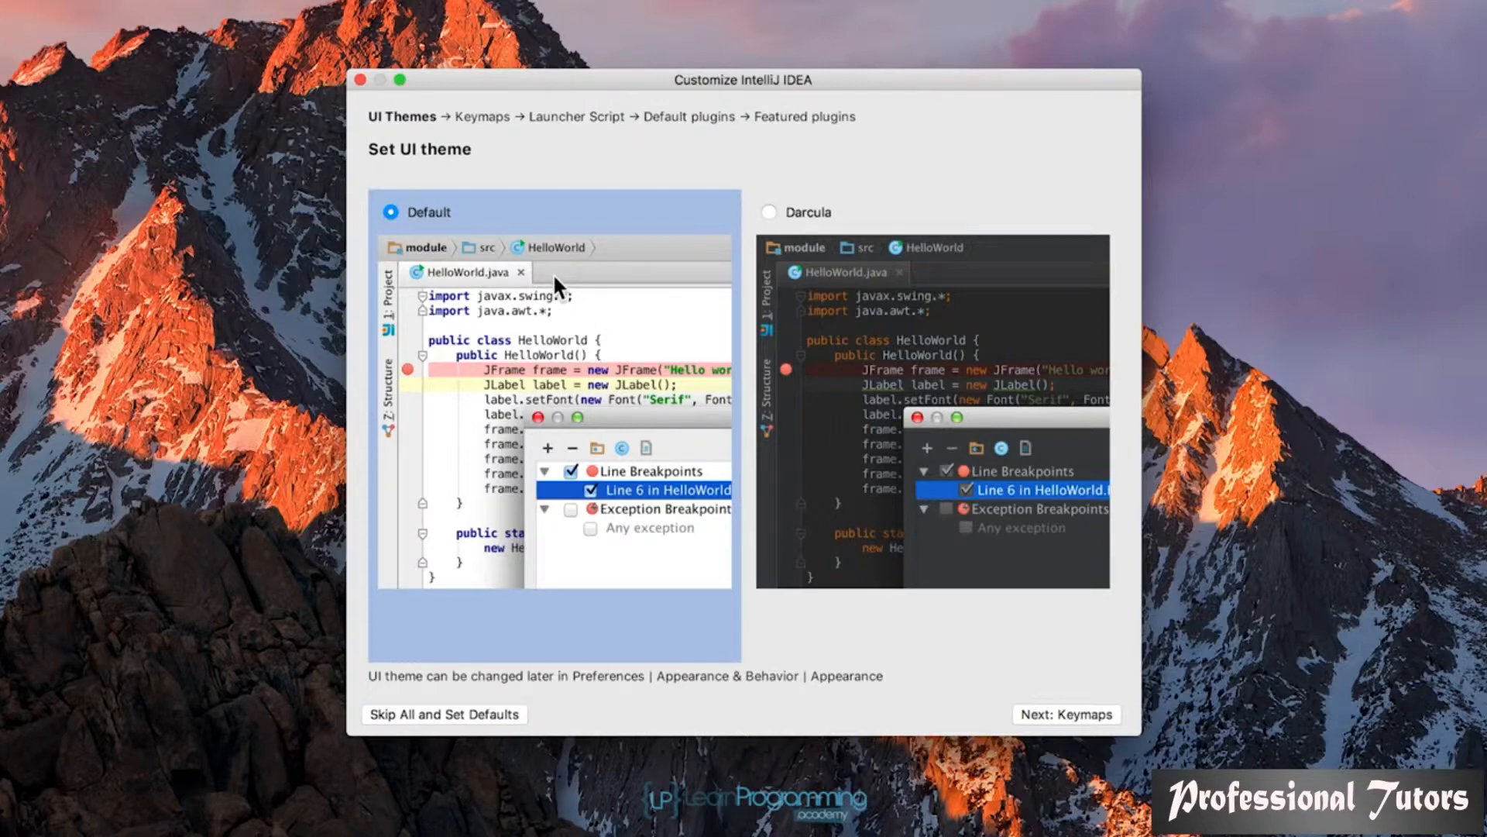
left_click(769, 212)
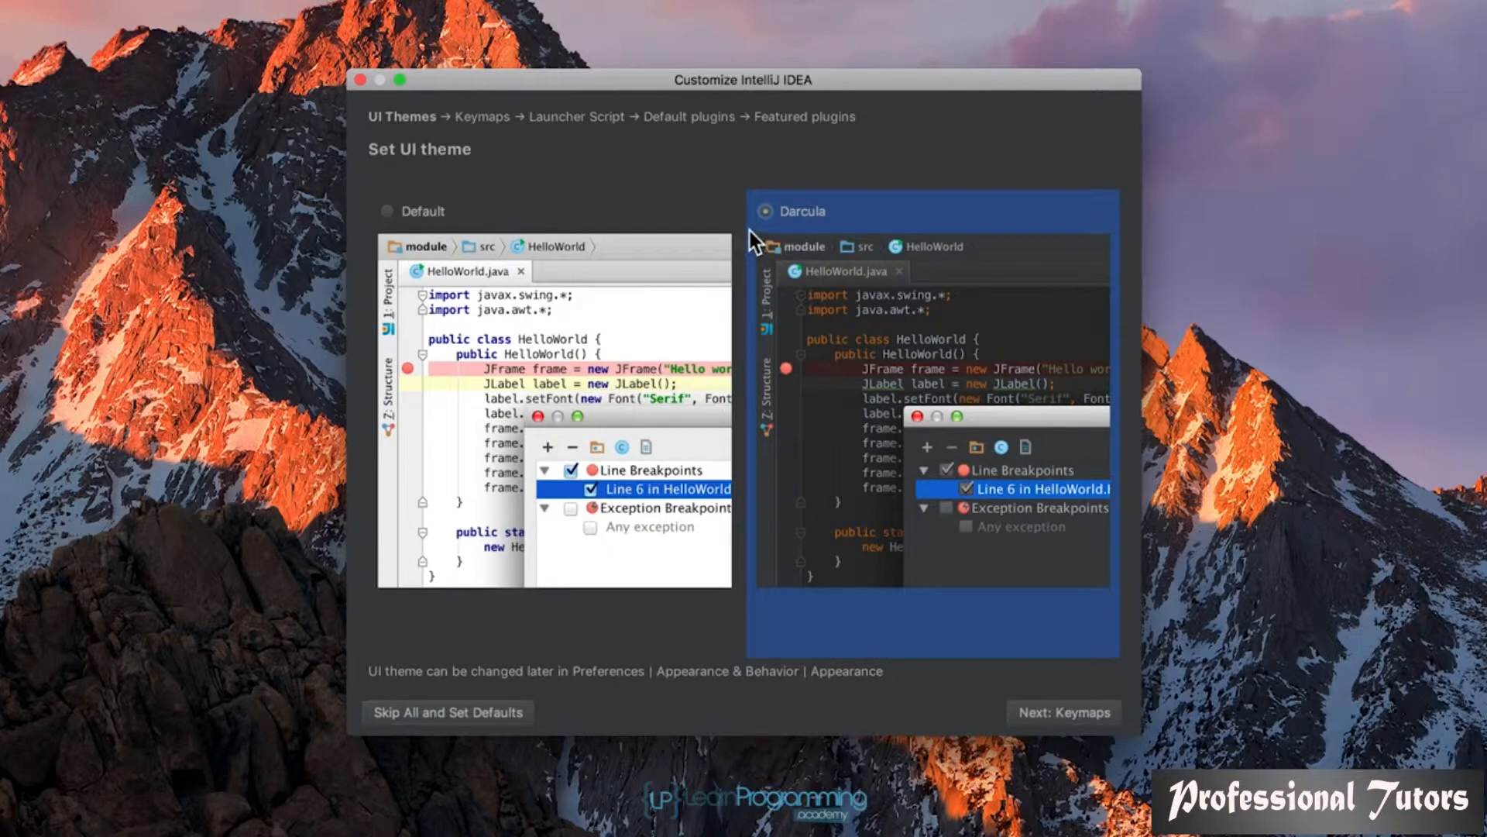
left_click(387, 213)
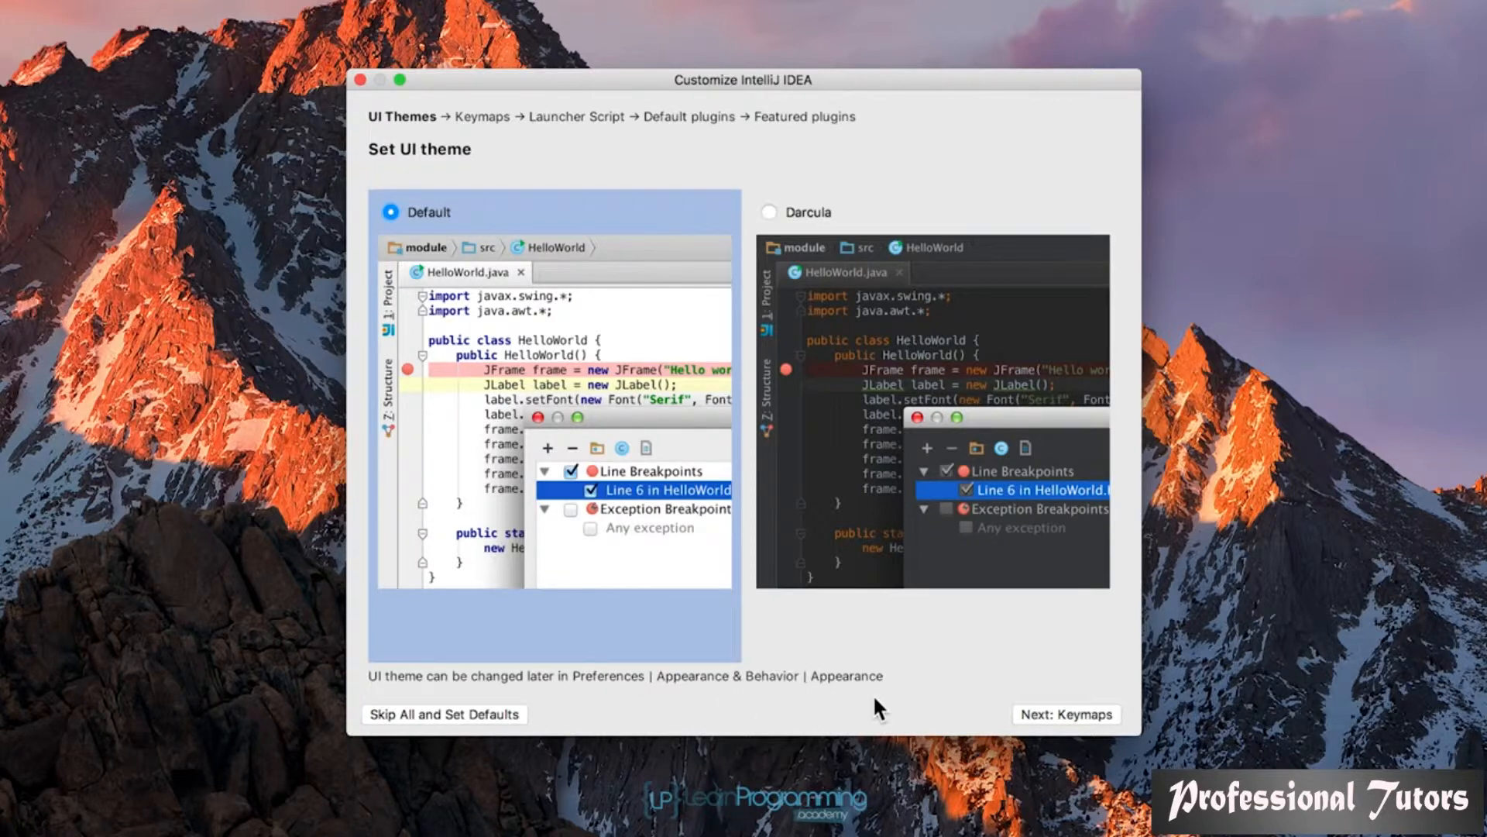
left_click(1100, 711)
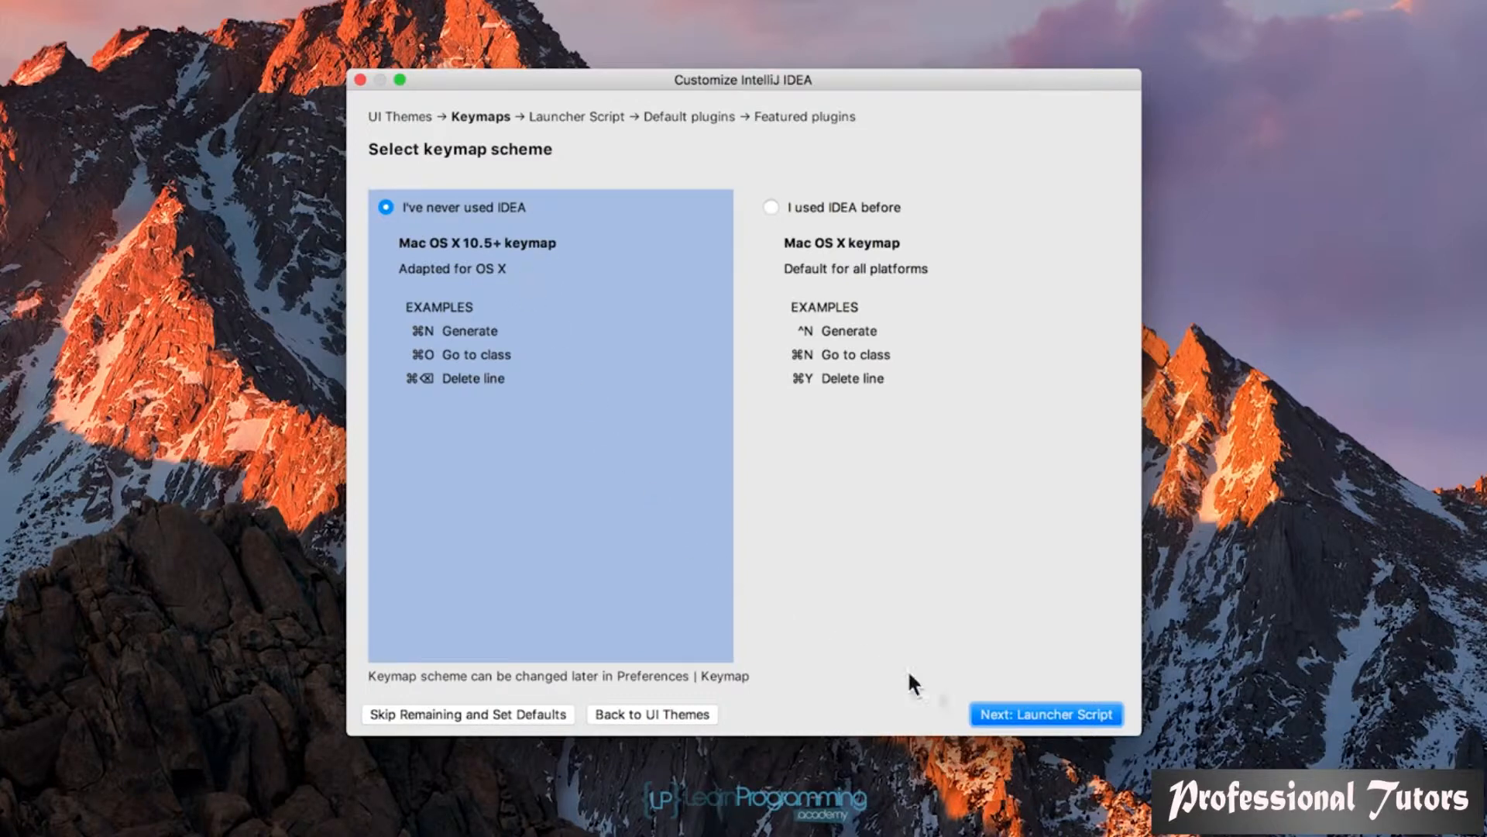
Step: Accept the Mac OS X 10.5+ keymap and enable creation of the command-line launcher script at /usr/local/bin/idea
left_click(1077, 714)
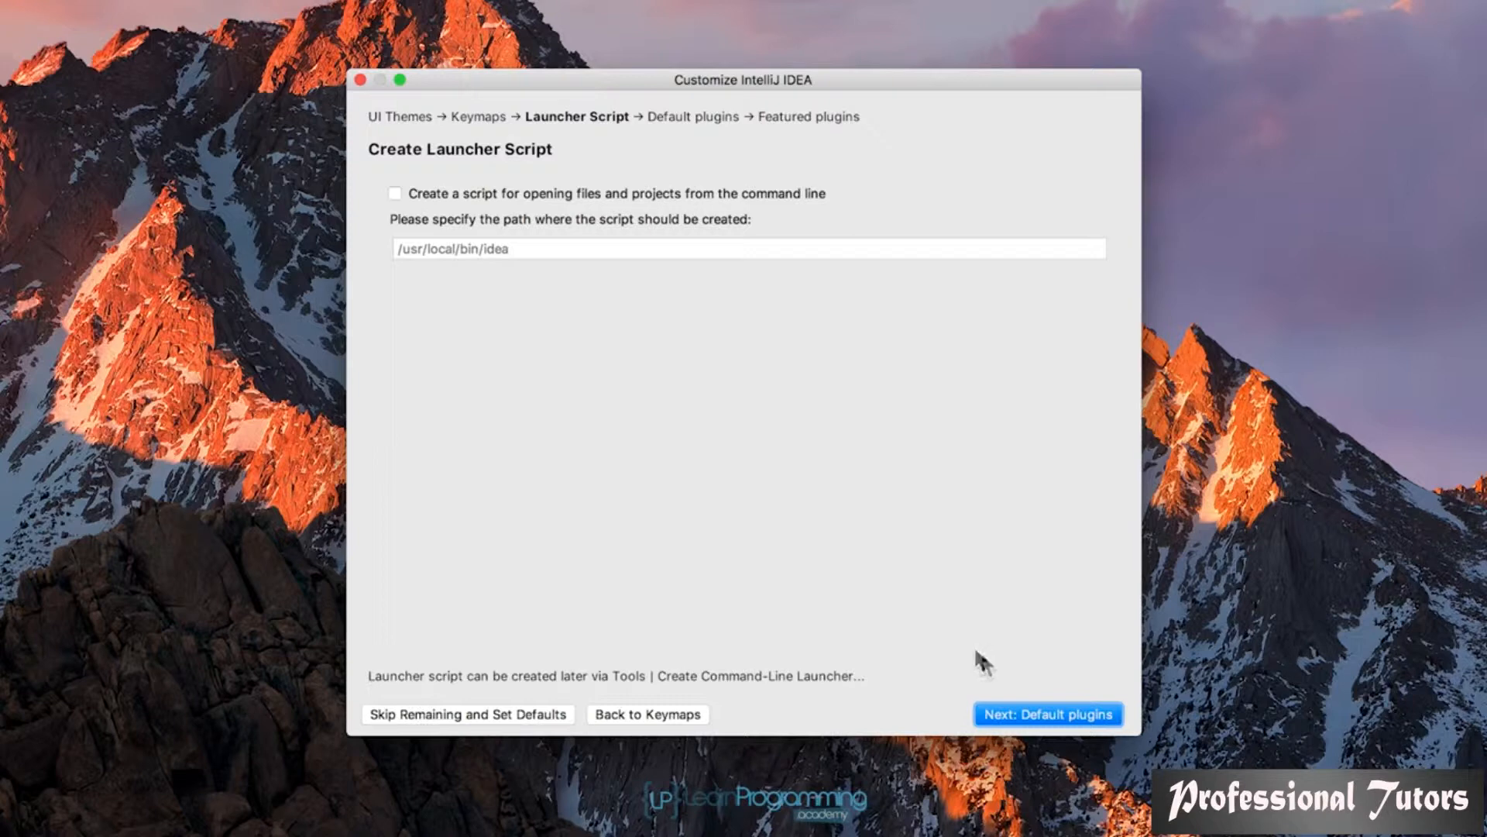
left_click(395, 193)
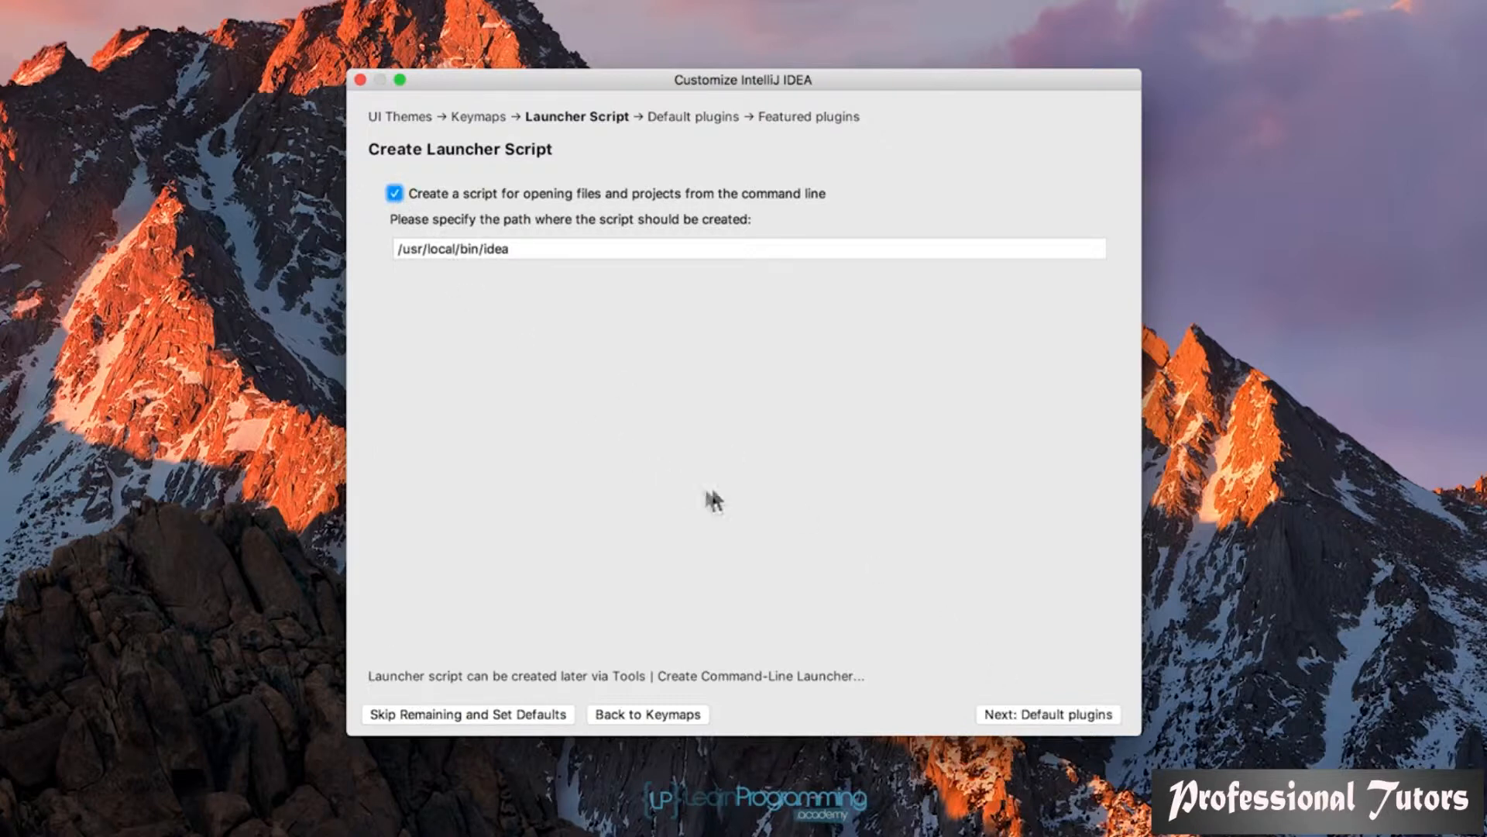
Step: Keep all default plugins, skip the featured plugins, start using IntelliJ IDEA and authorise the launcher script with the account password
left_click(1101, 713)
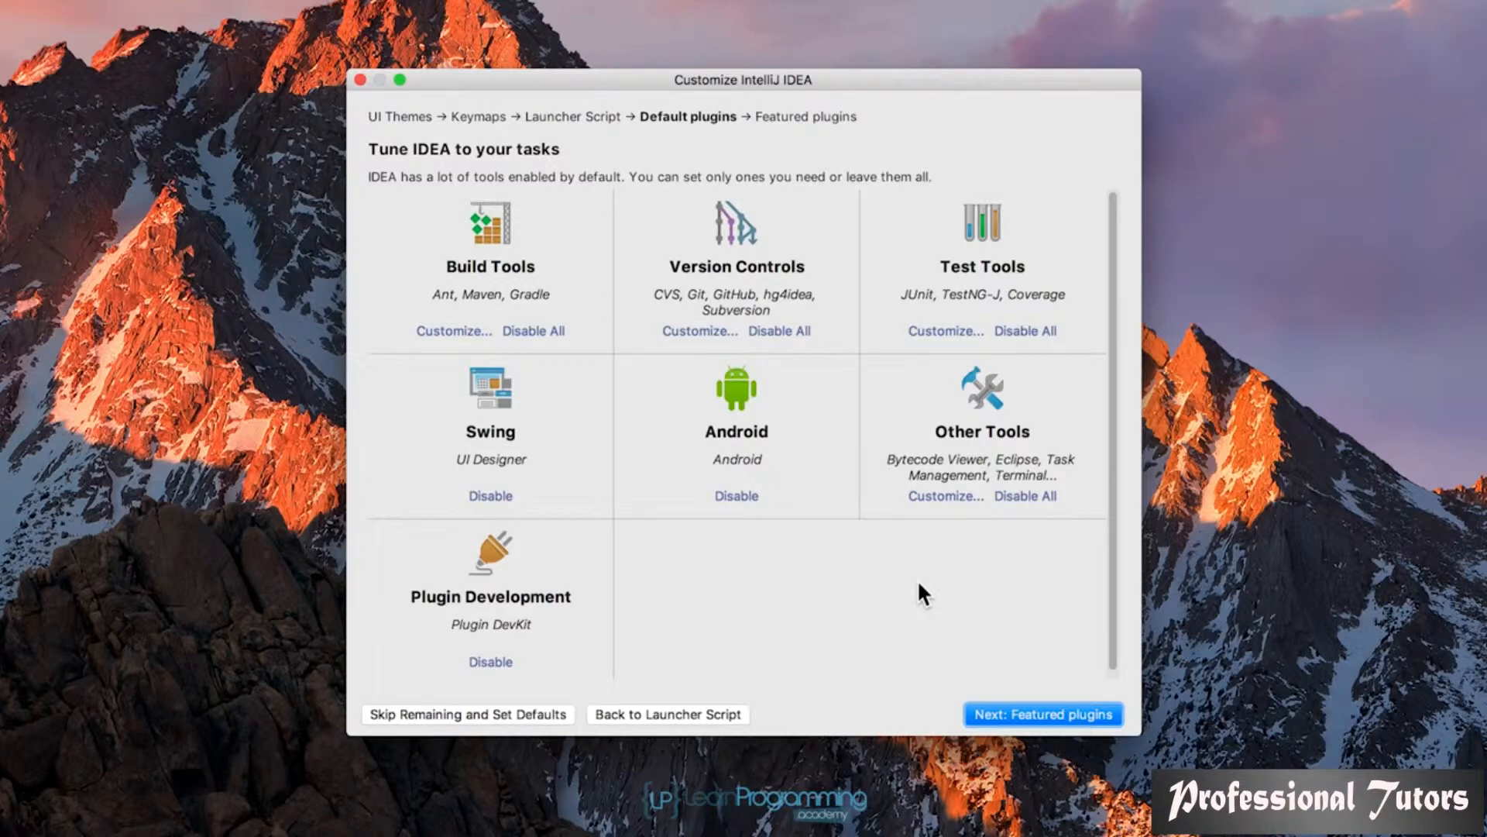
left_click(1081, 718)
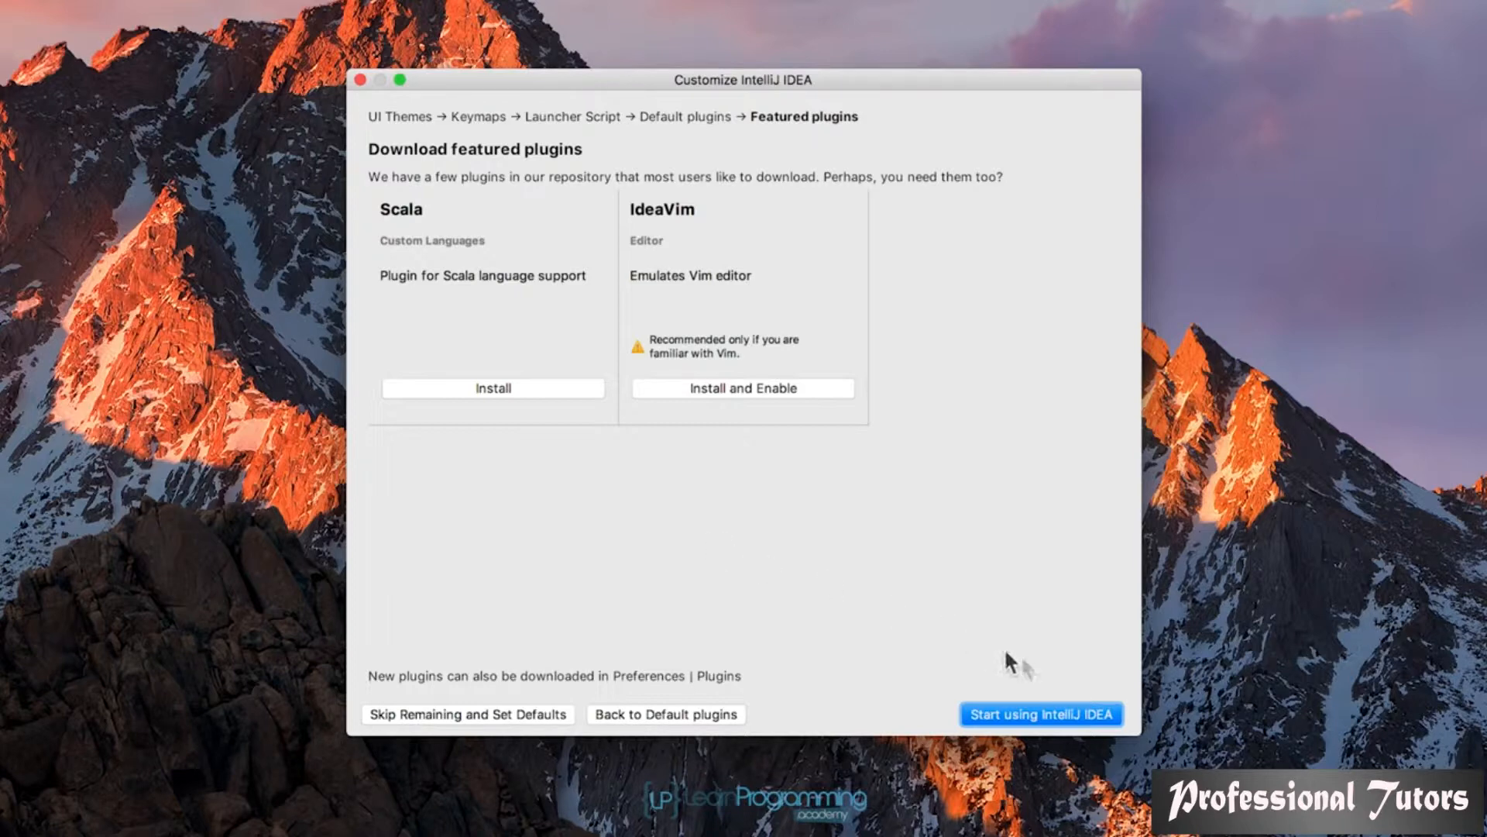
left_click(1100, 710)
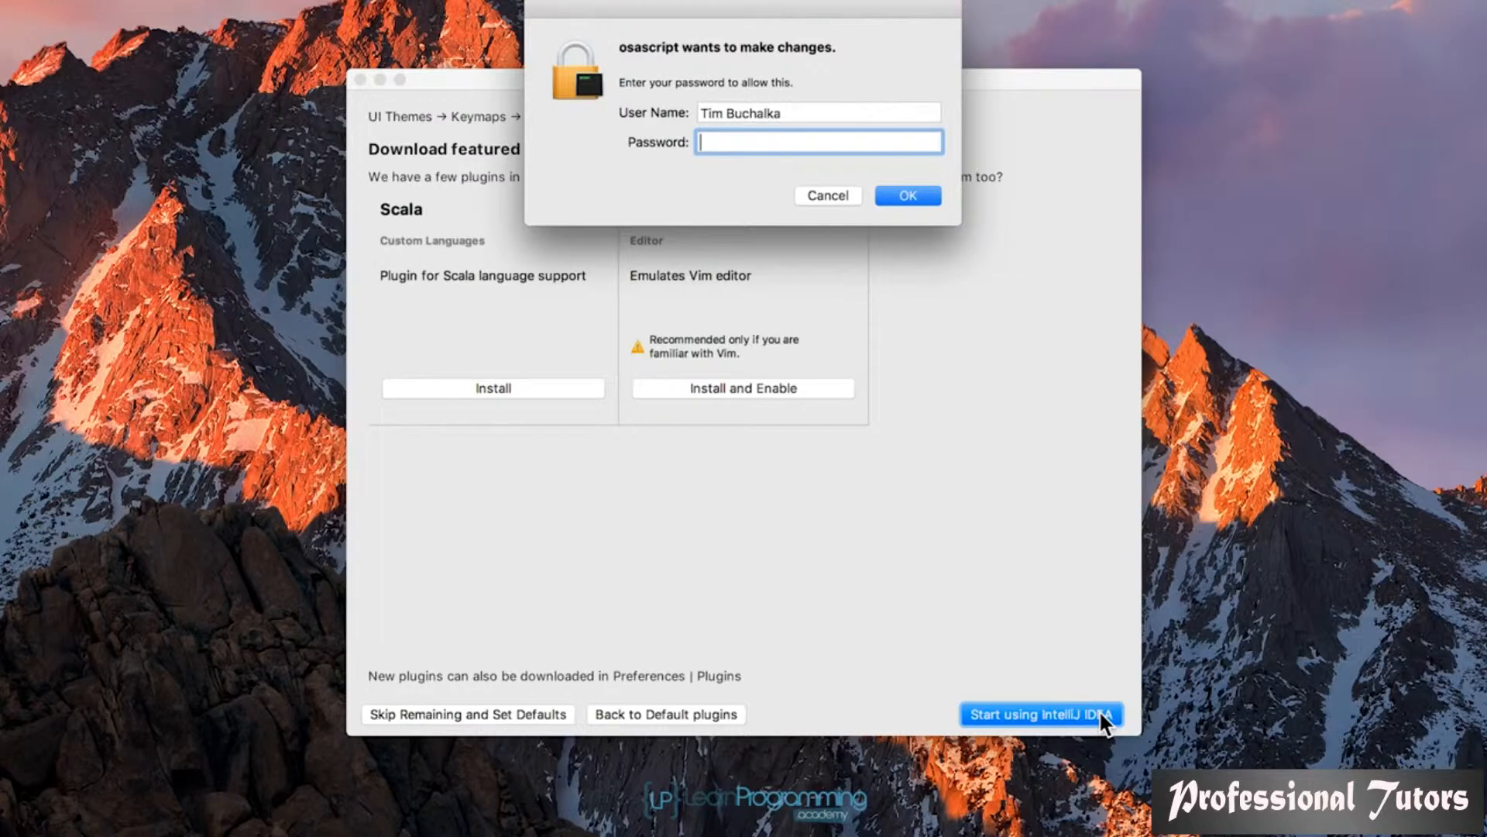
type("•••••••••")
key("Return")
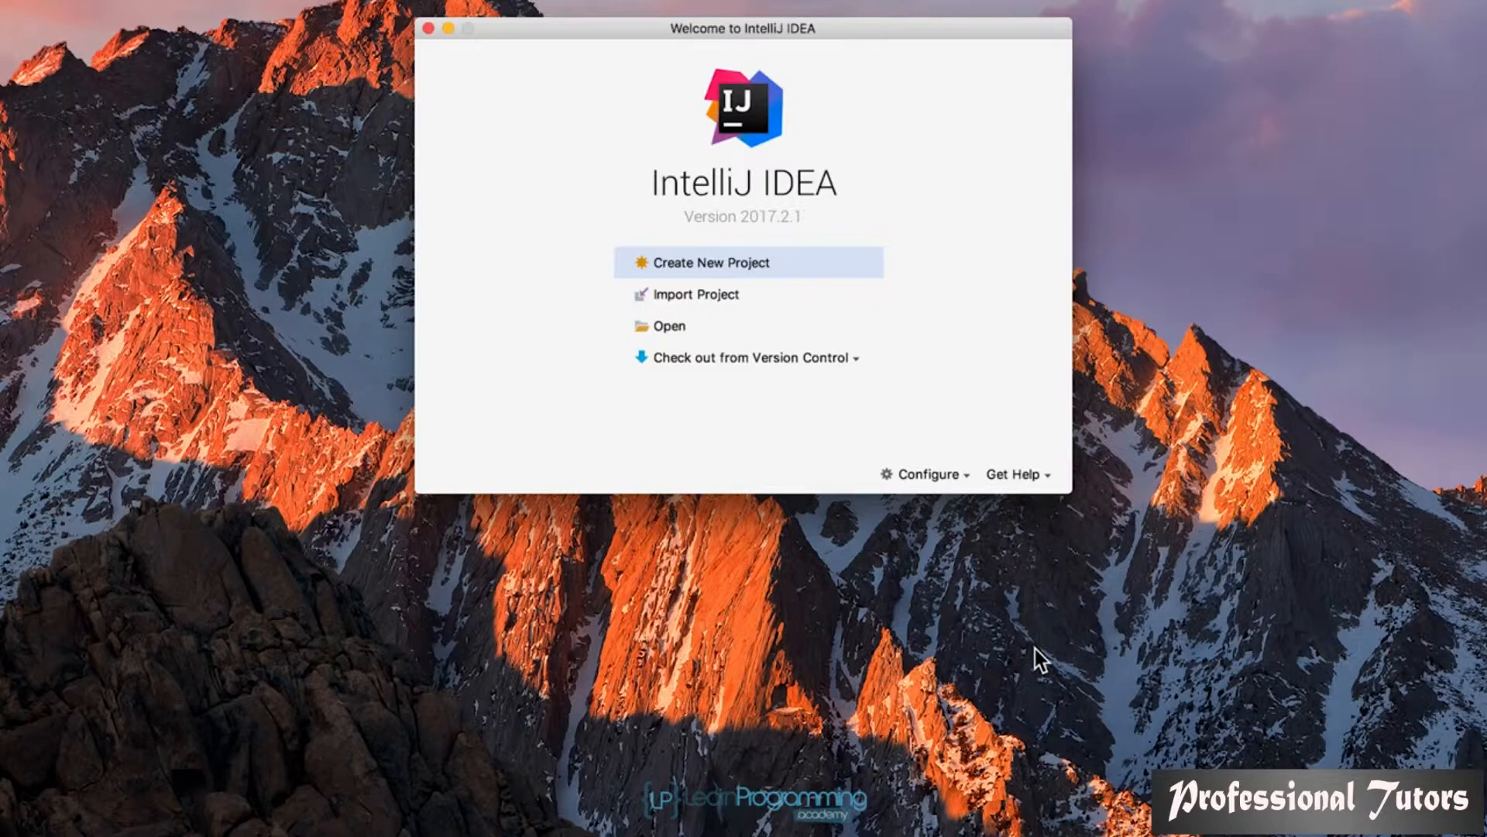
Step: Open the default project structure, view the SDKs platform settings and return to the Project settings
left_click(955, 483)
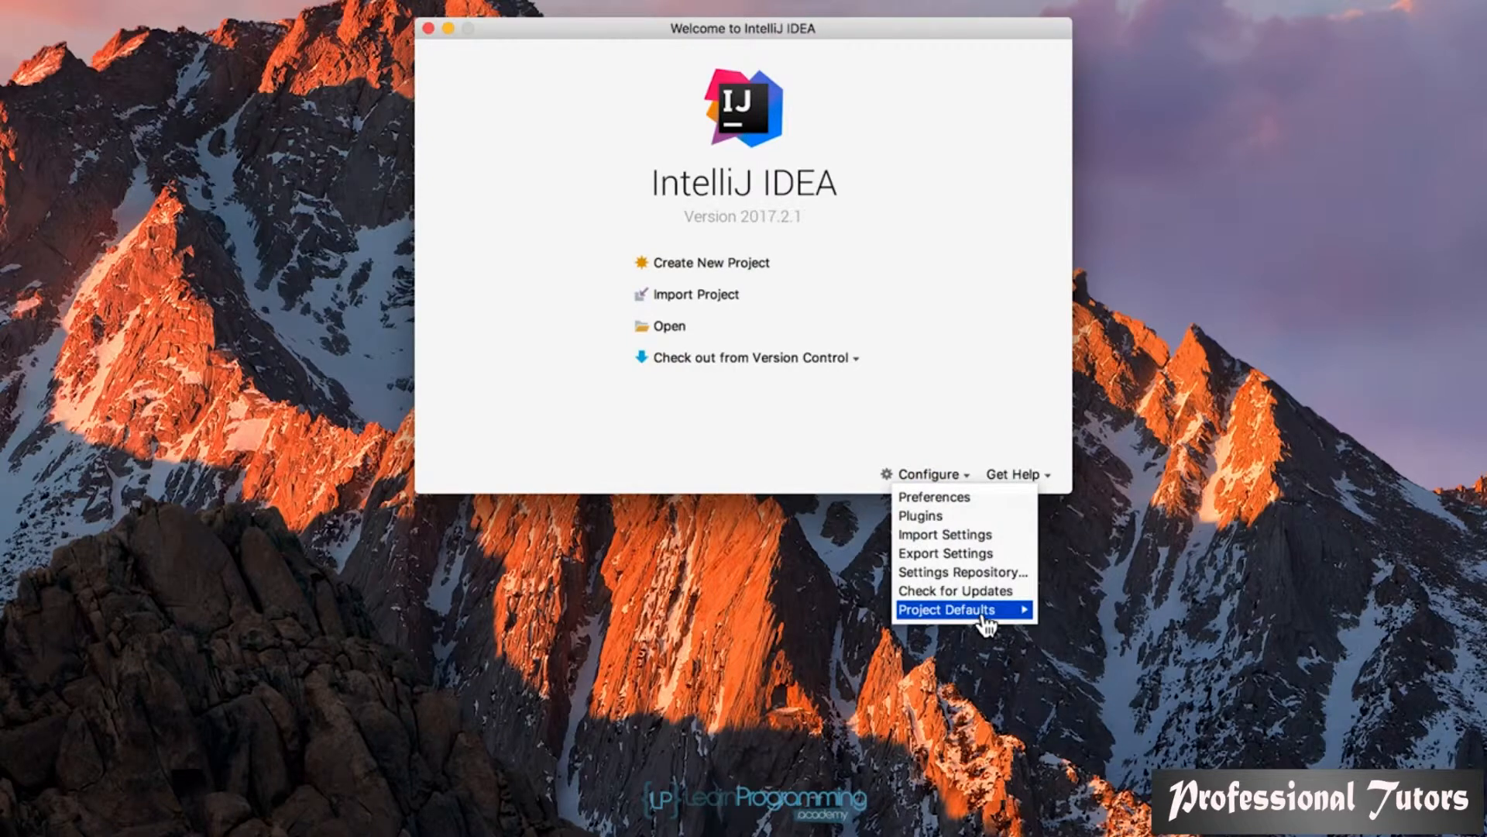
mouse_move(984, 620)
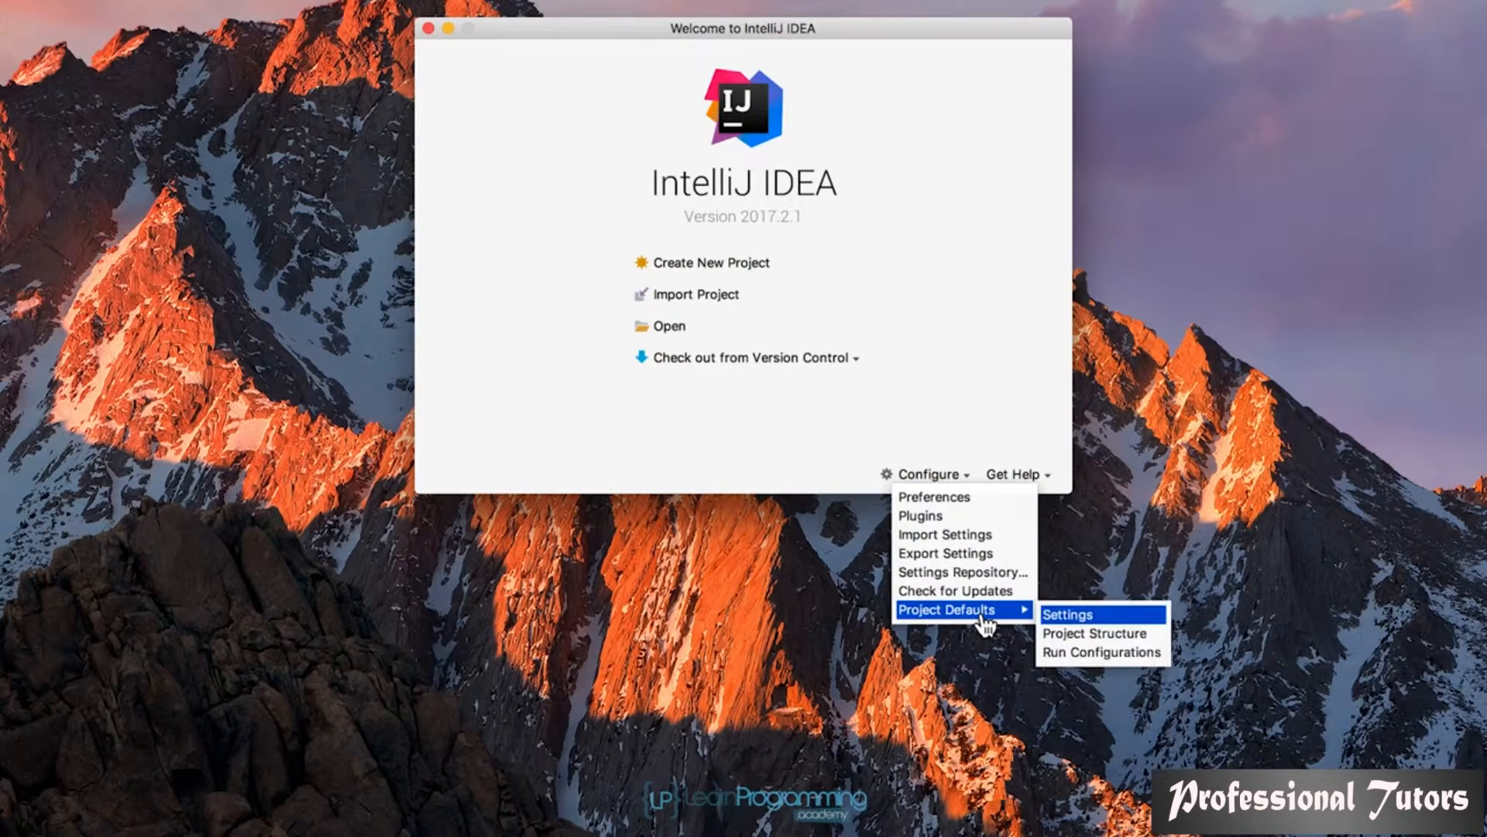
left_click(1136, 635)
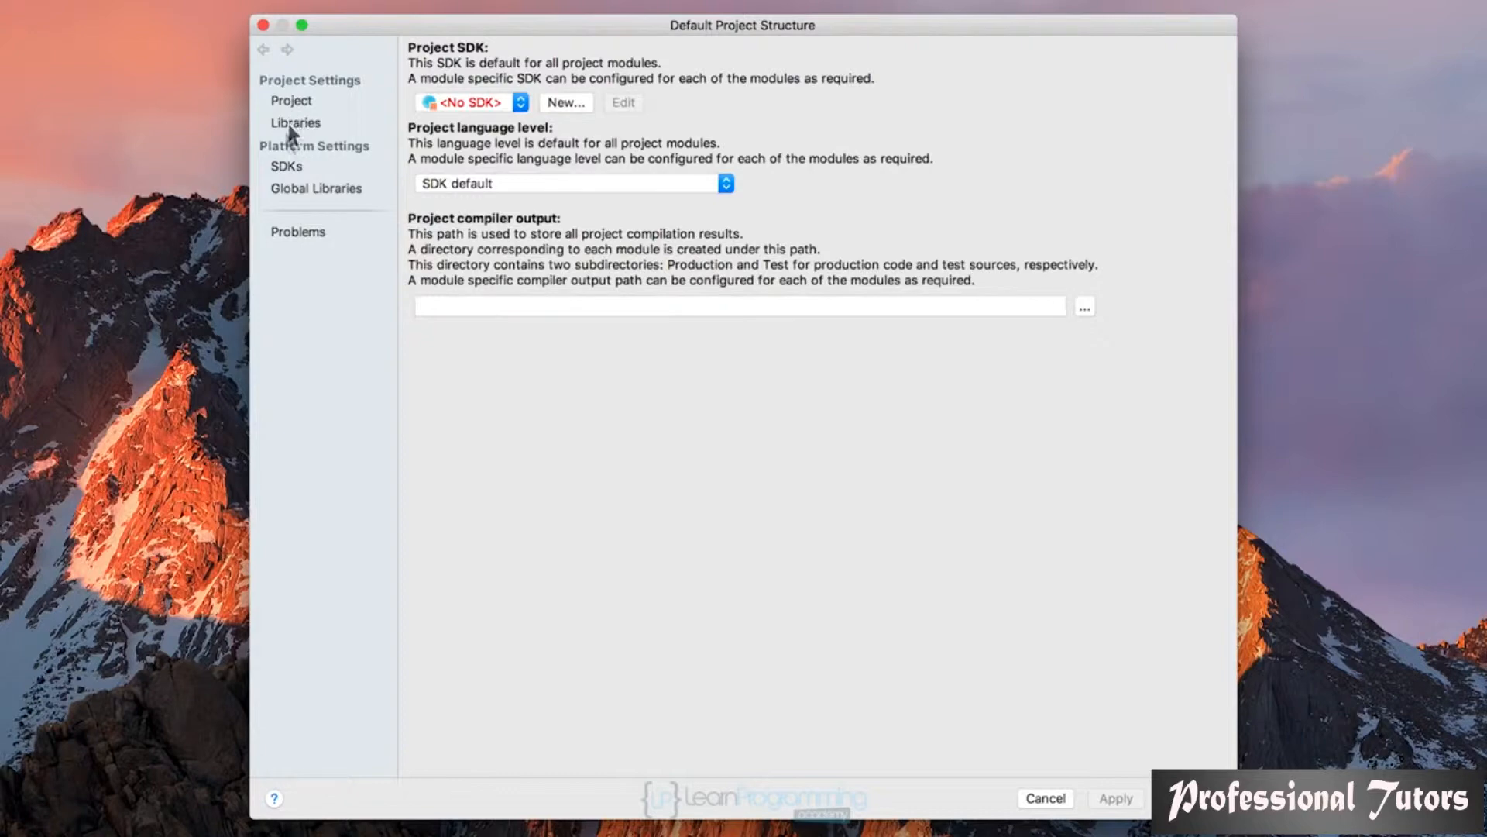
left_click(284, 167)
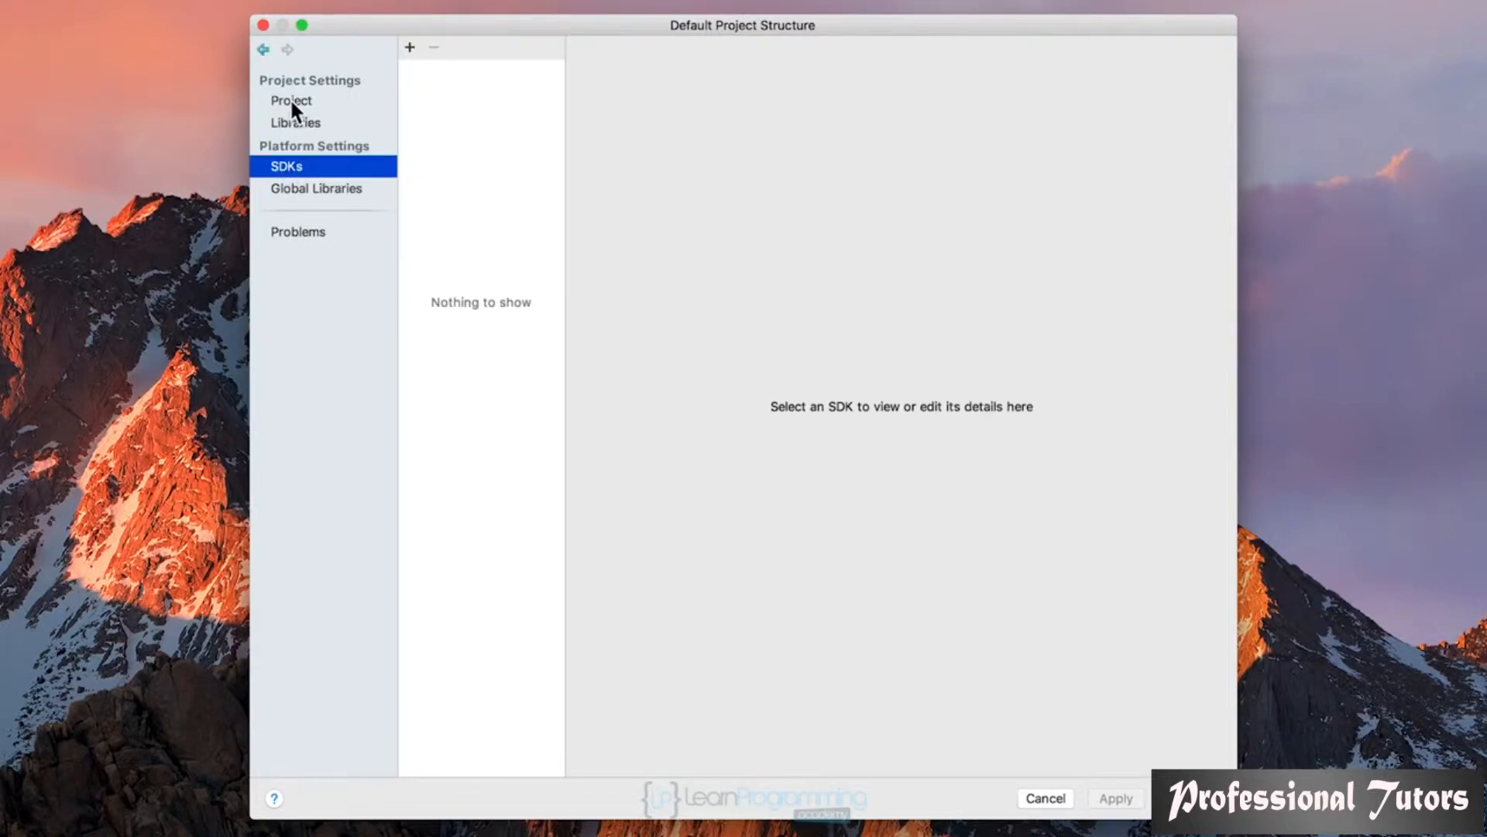
left_click(289, 101)
left_click(291, 166)
left_click(293, 101)
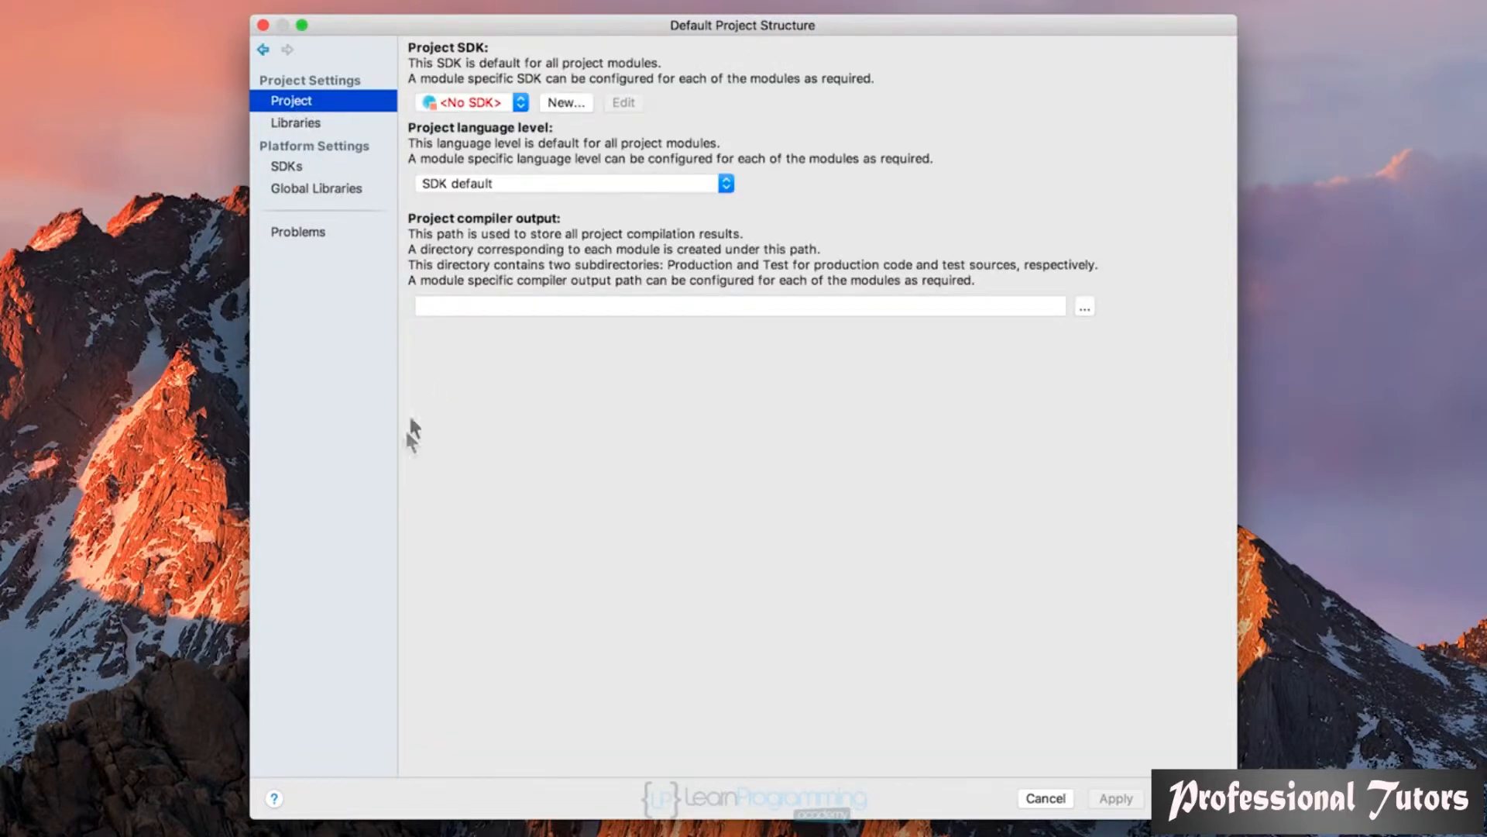
Step: Set up a new JDK as the default project SDK, using the Home folder inside jdk1.8.0_144.jdk
left_click(519, 102)
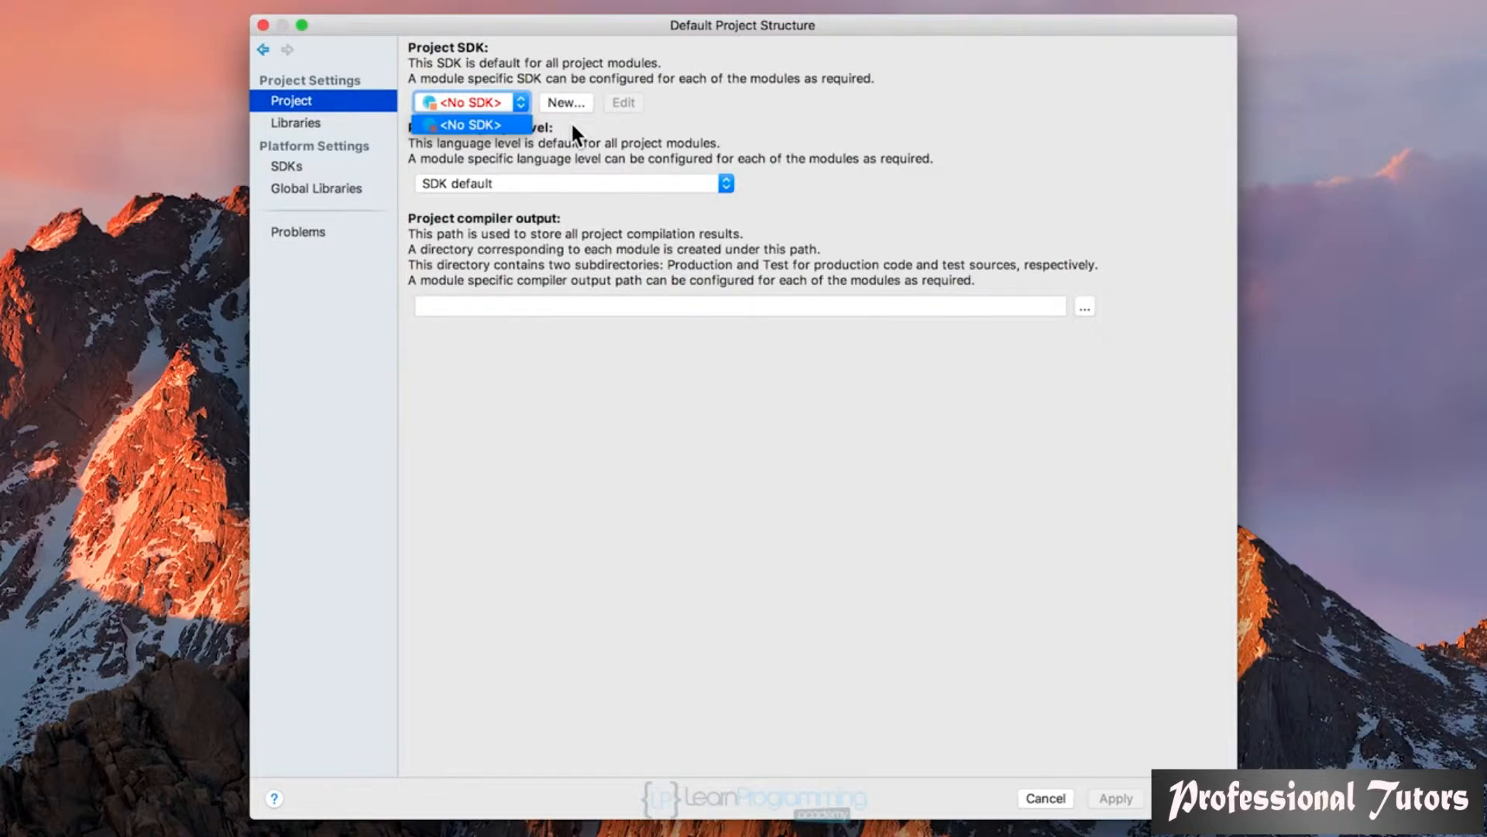
left_click(572, 124)
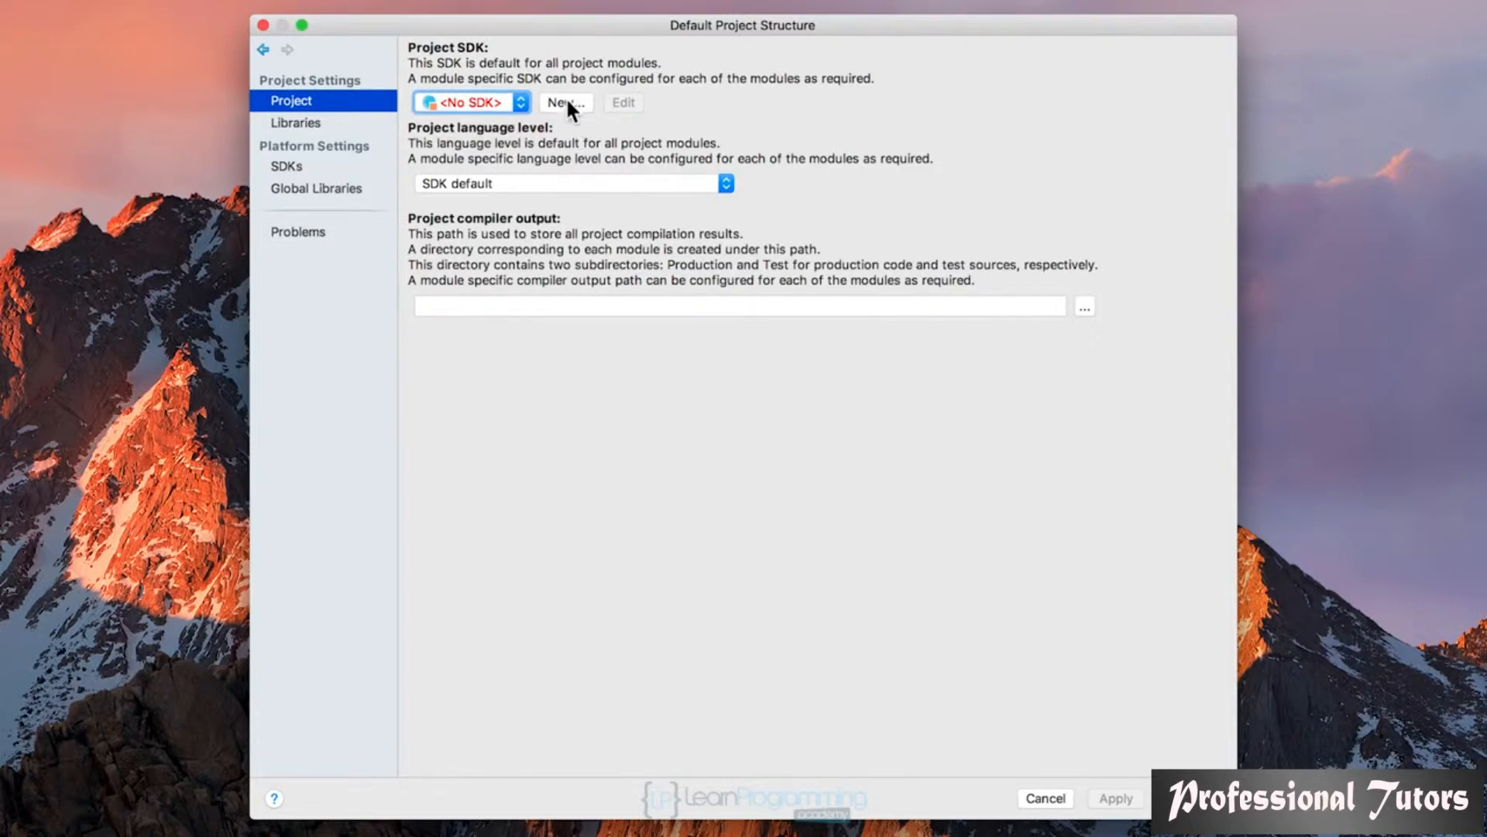
left_click(568, 104)
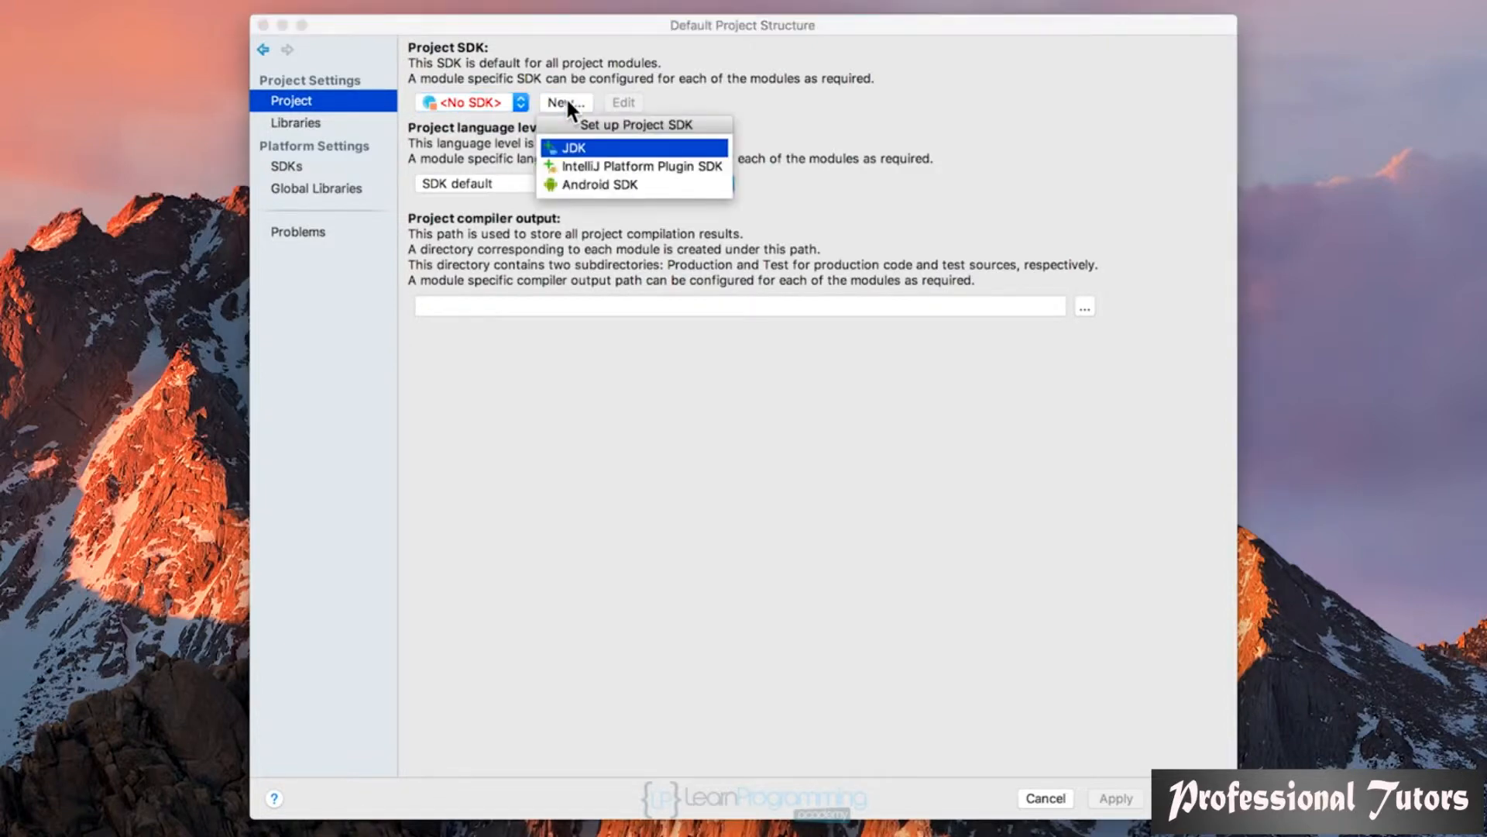
left_click(620, 149)
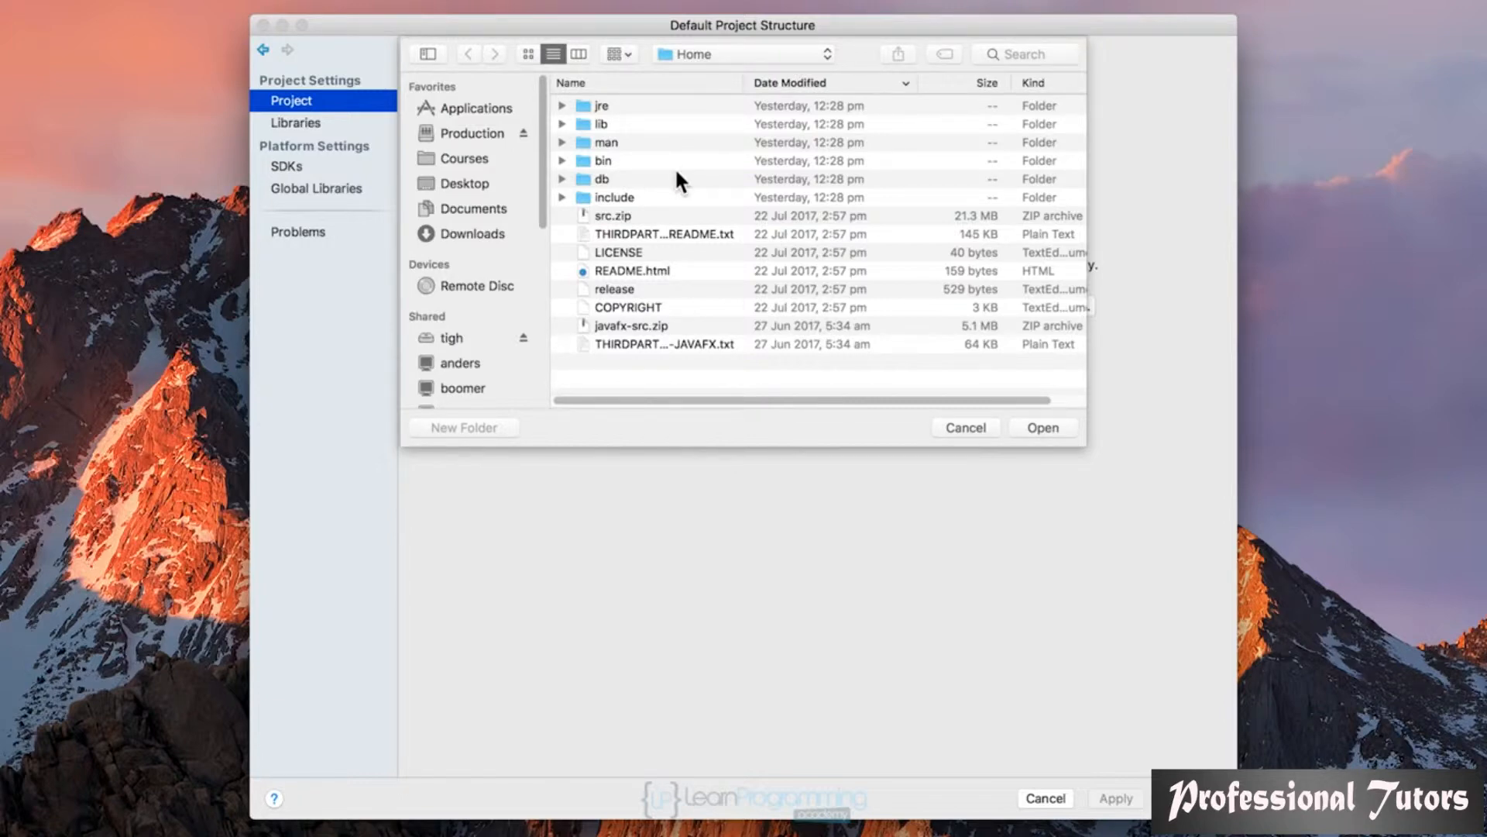
left_click(799, 53)
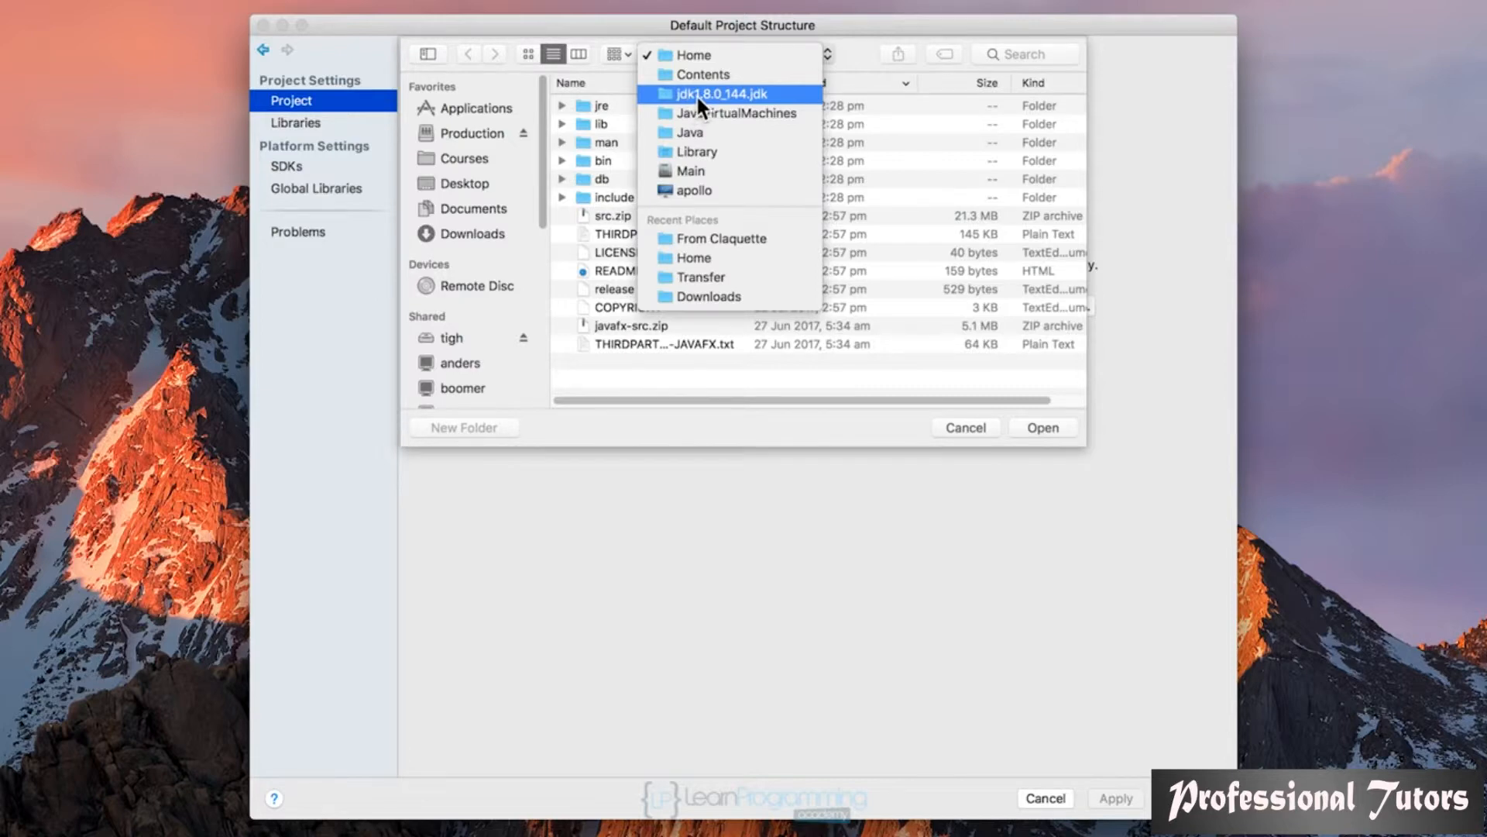
left_click(703, 55)
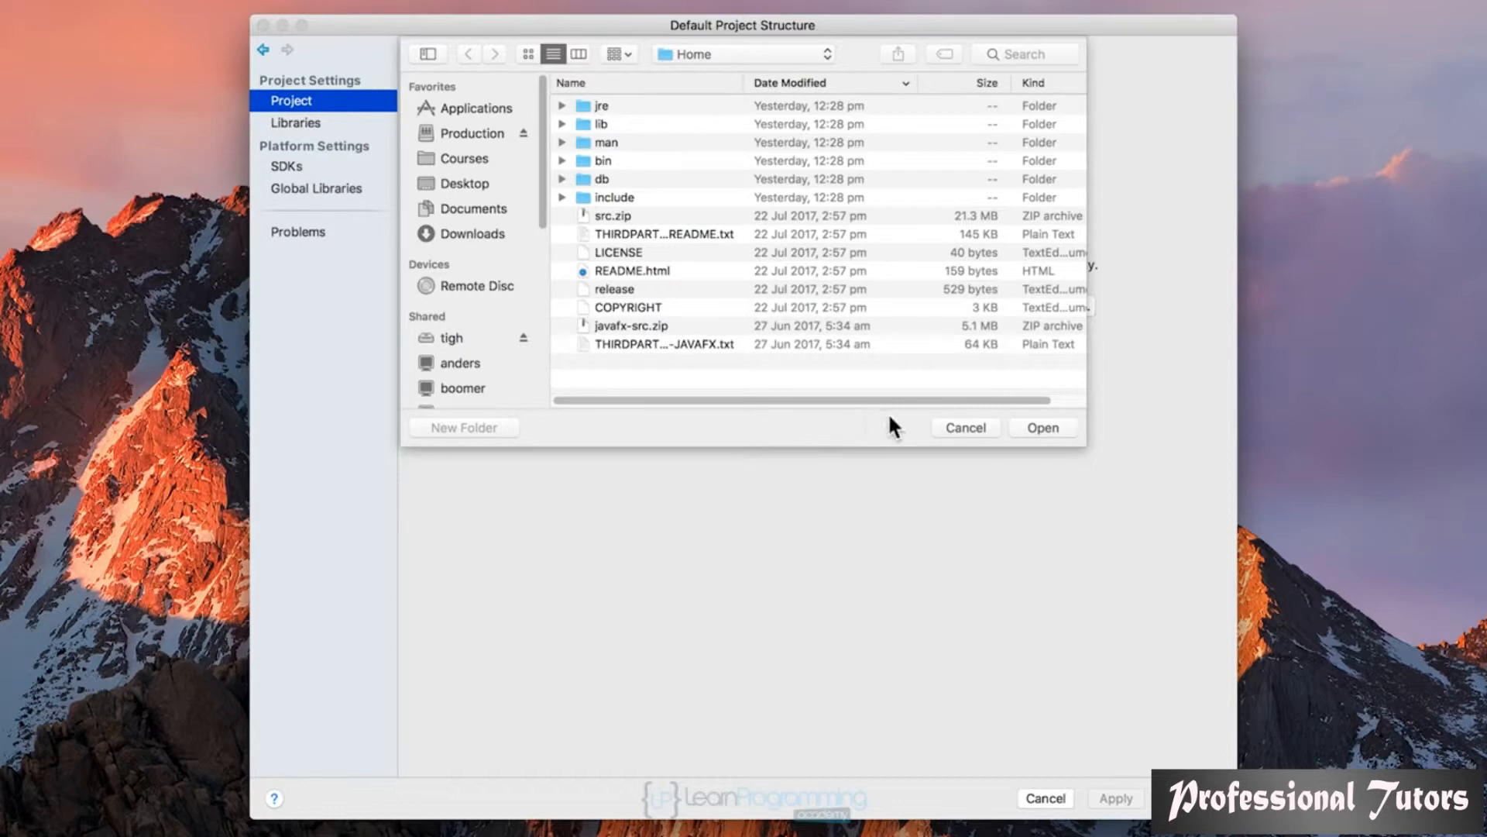
left_click(1044, 428)
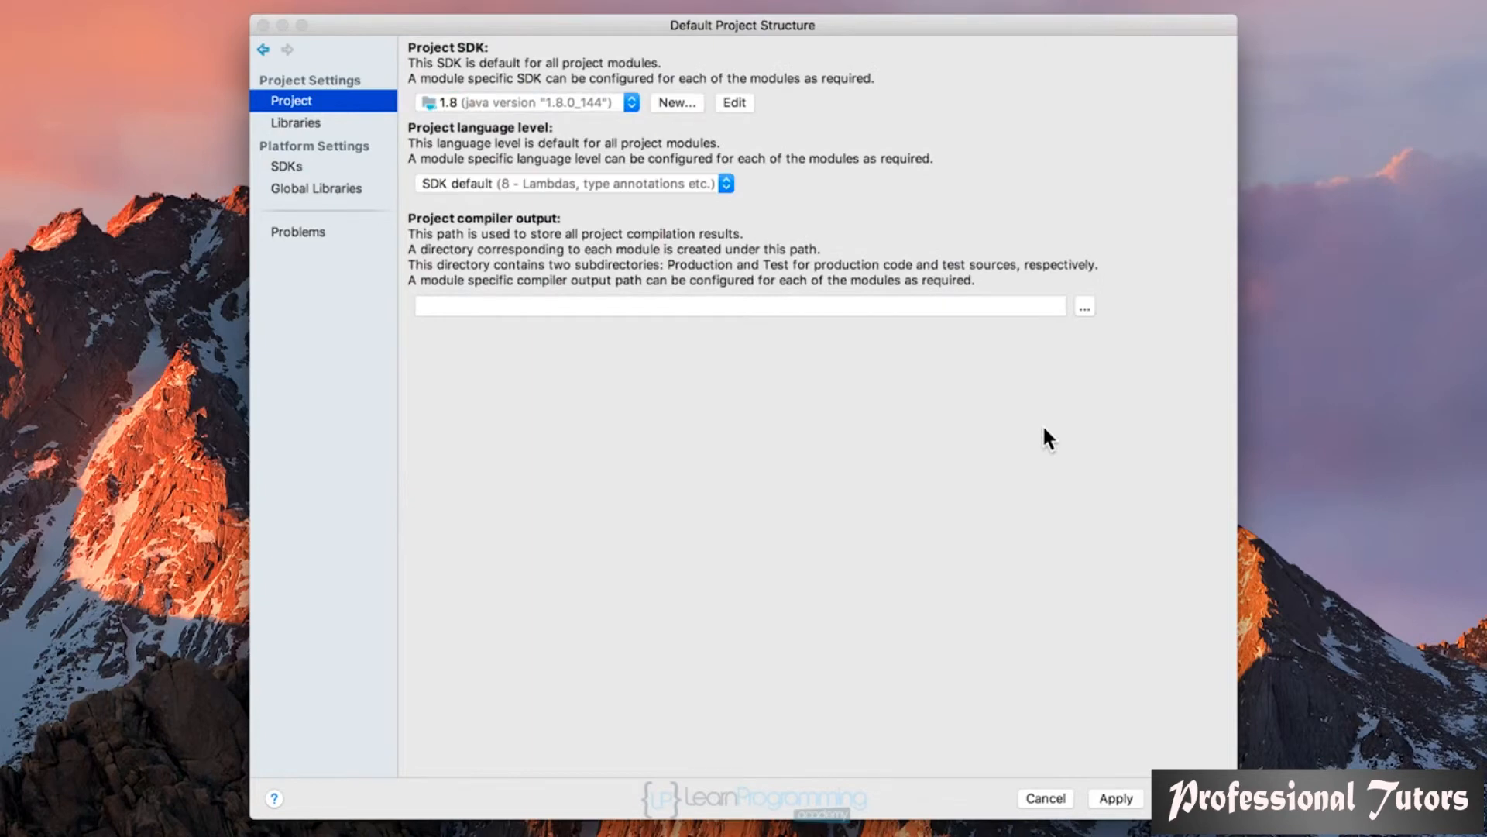
Step: Keep 1.8 as the project SDK and SDK default (8 - Lambdas, type annotations etc.) as the language level, and save the project structure
left_click(629, 104)
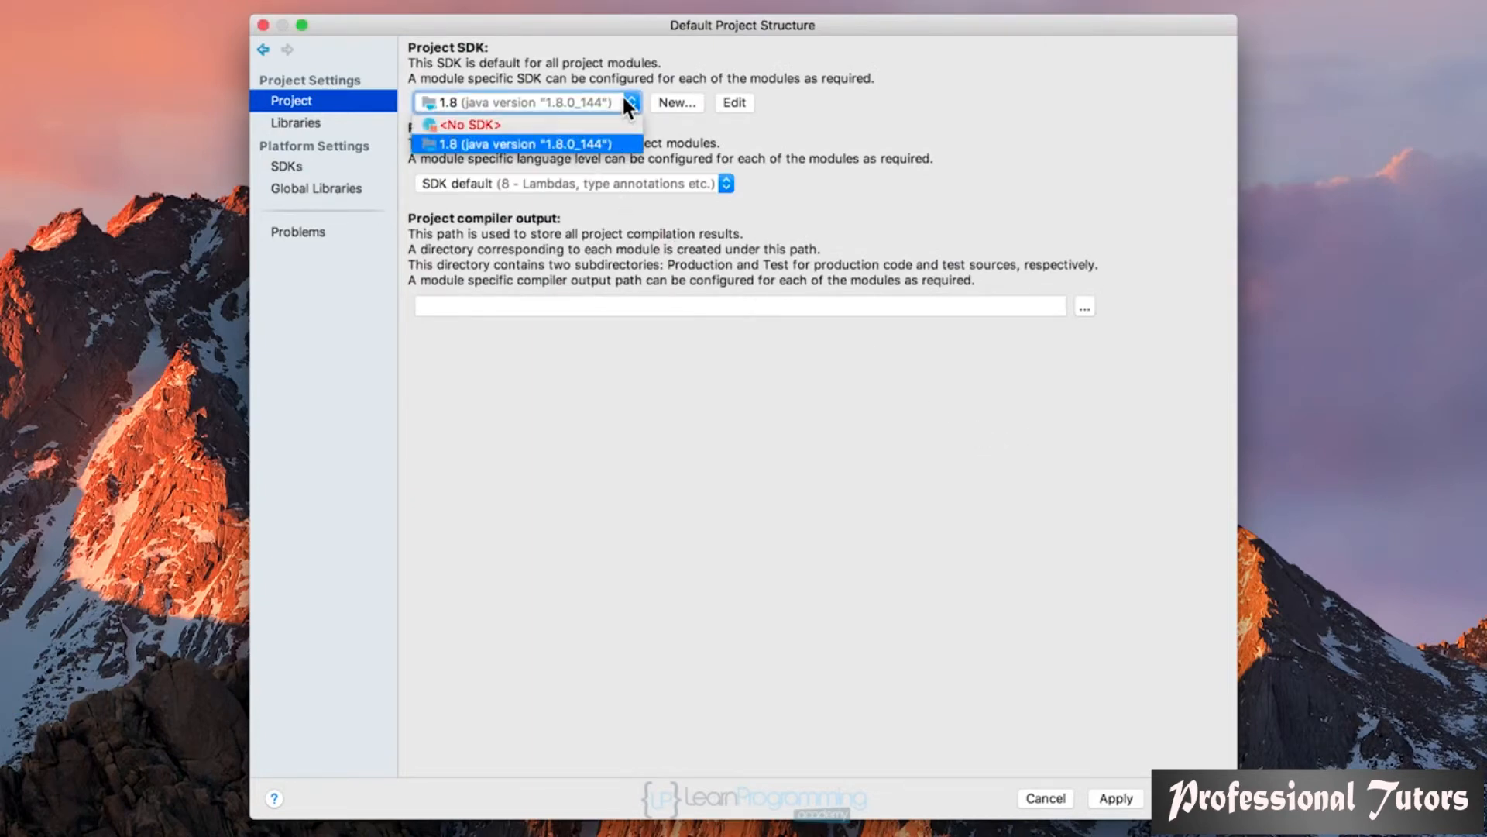
left_click(590, 144)
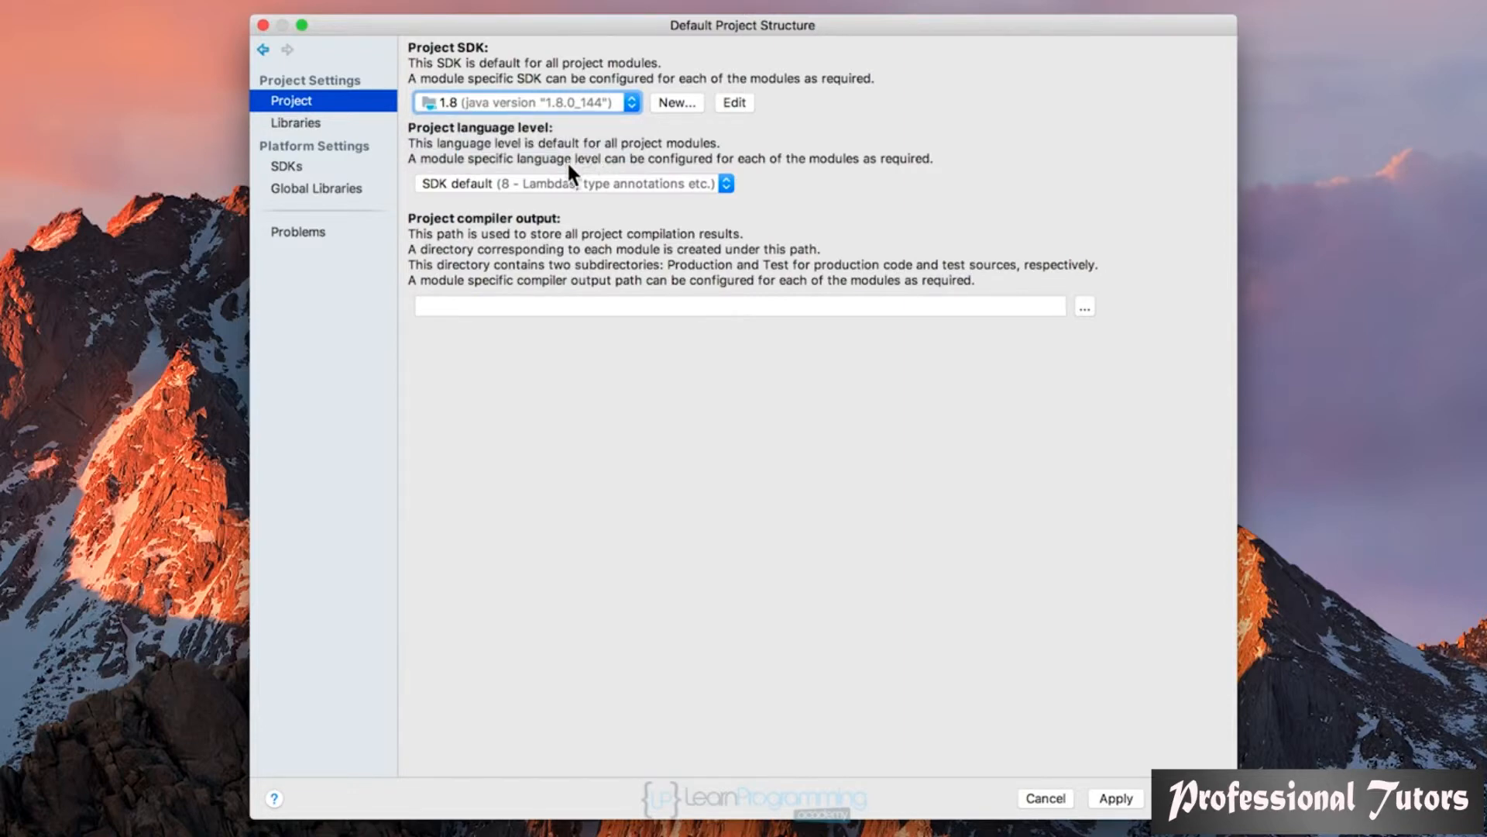
left_click(726, 185)
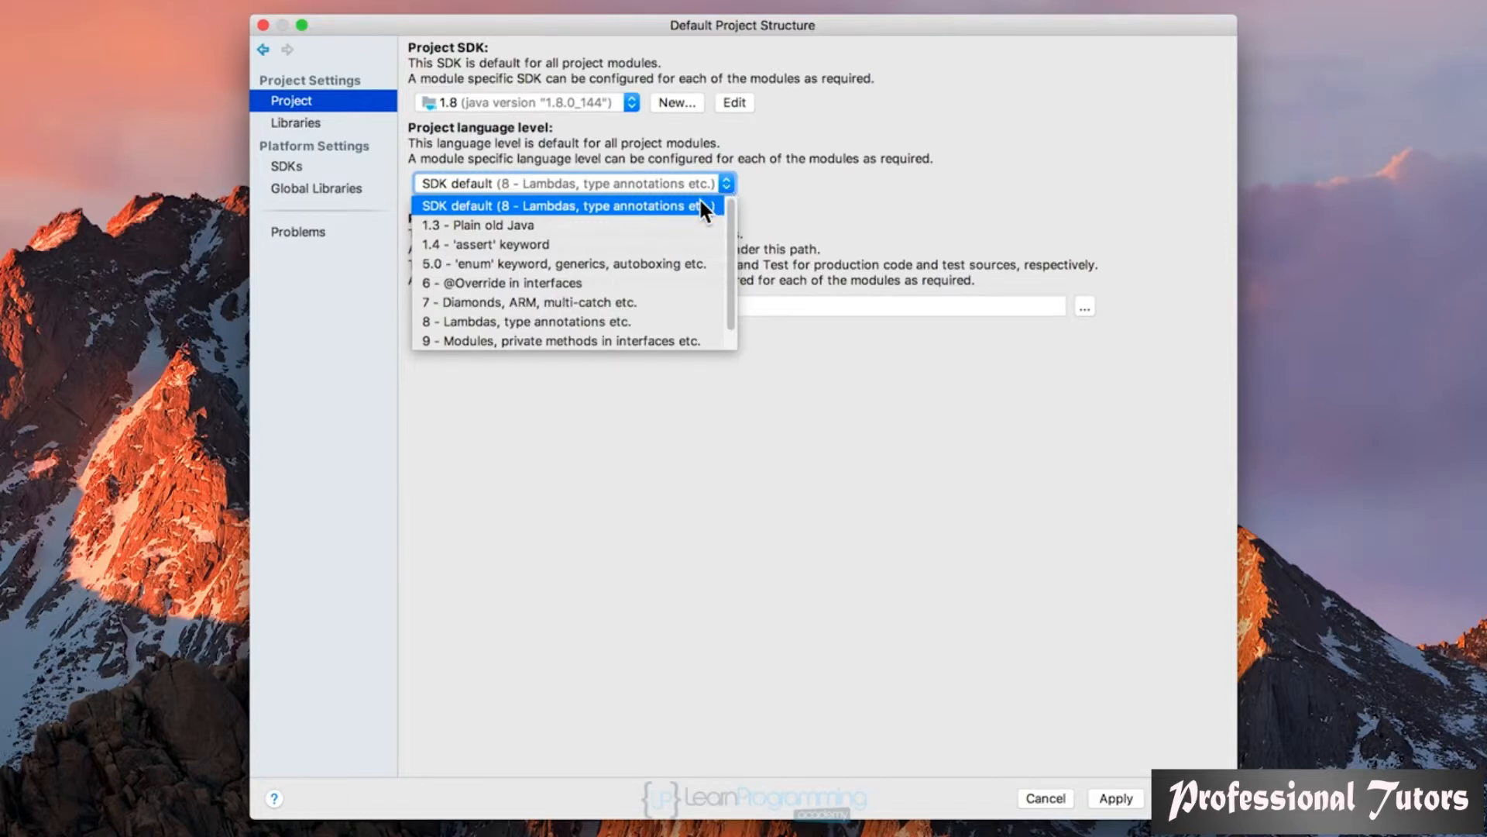
left_click(701, 203)
left_click(708, 186)
left_click(800, 190)
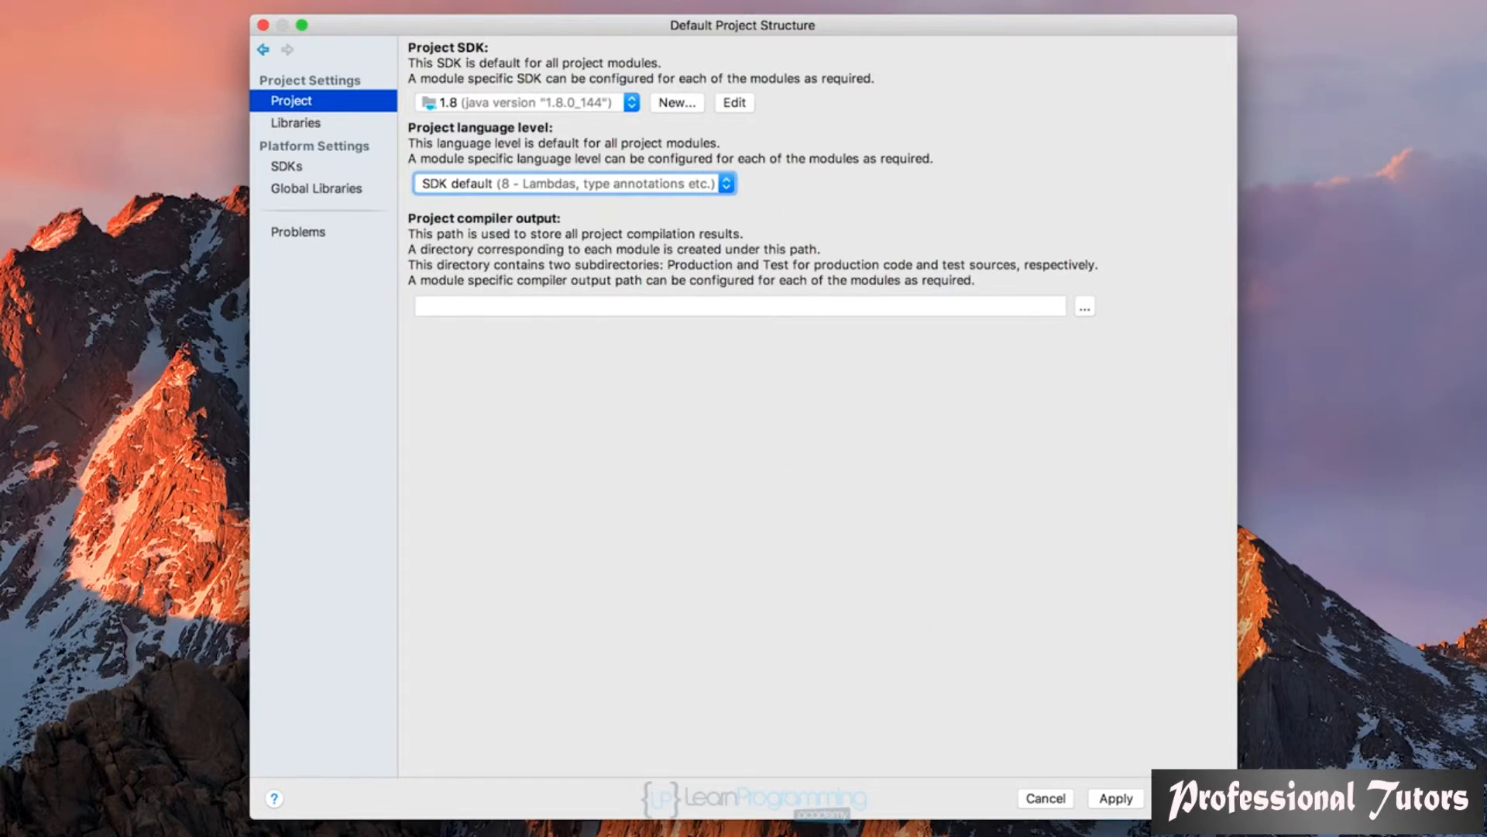
left_click(1186, 799)
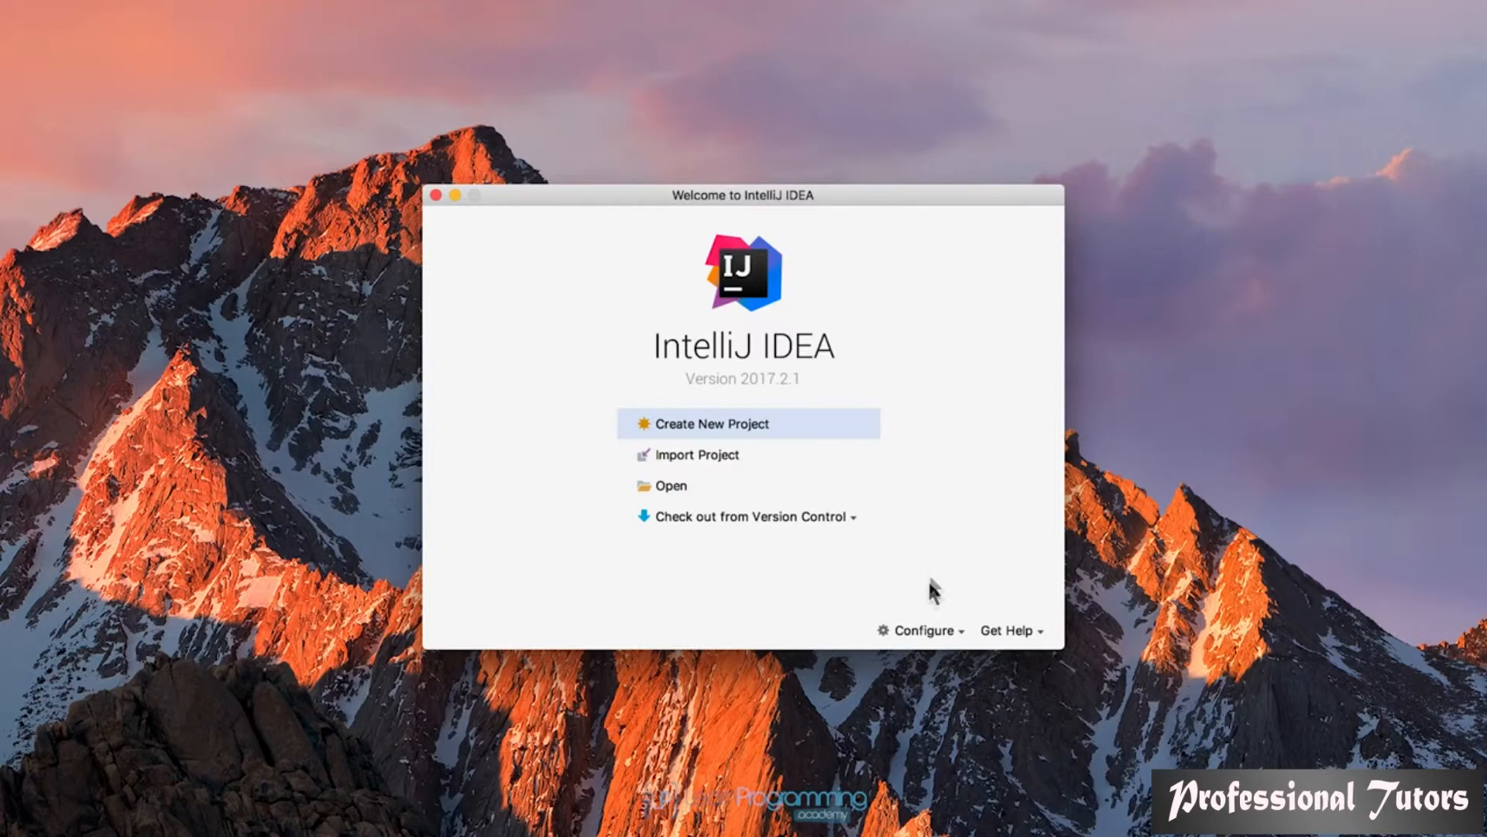
Step: In the default preferences, enable adding unambiguous imports and optimizing imports on the fly, keep editor line numbers shown, and save
left_click(926, 630)
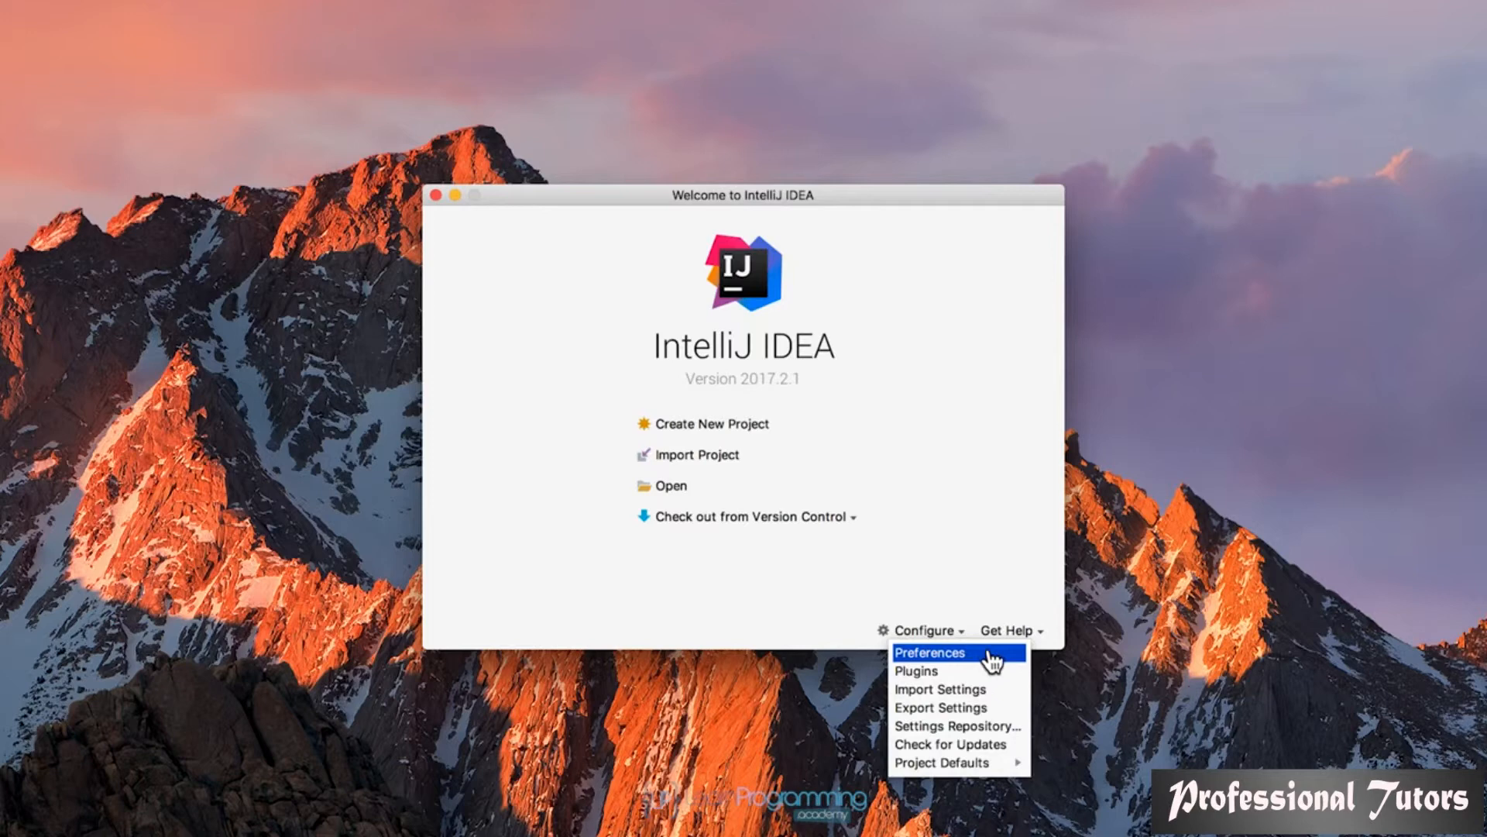
left_click(990, 655)
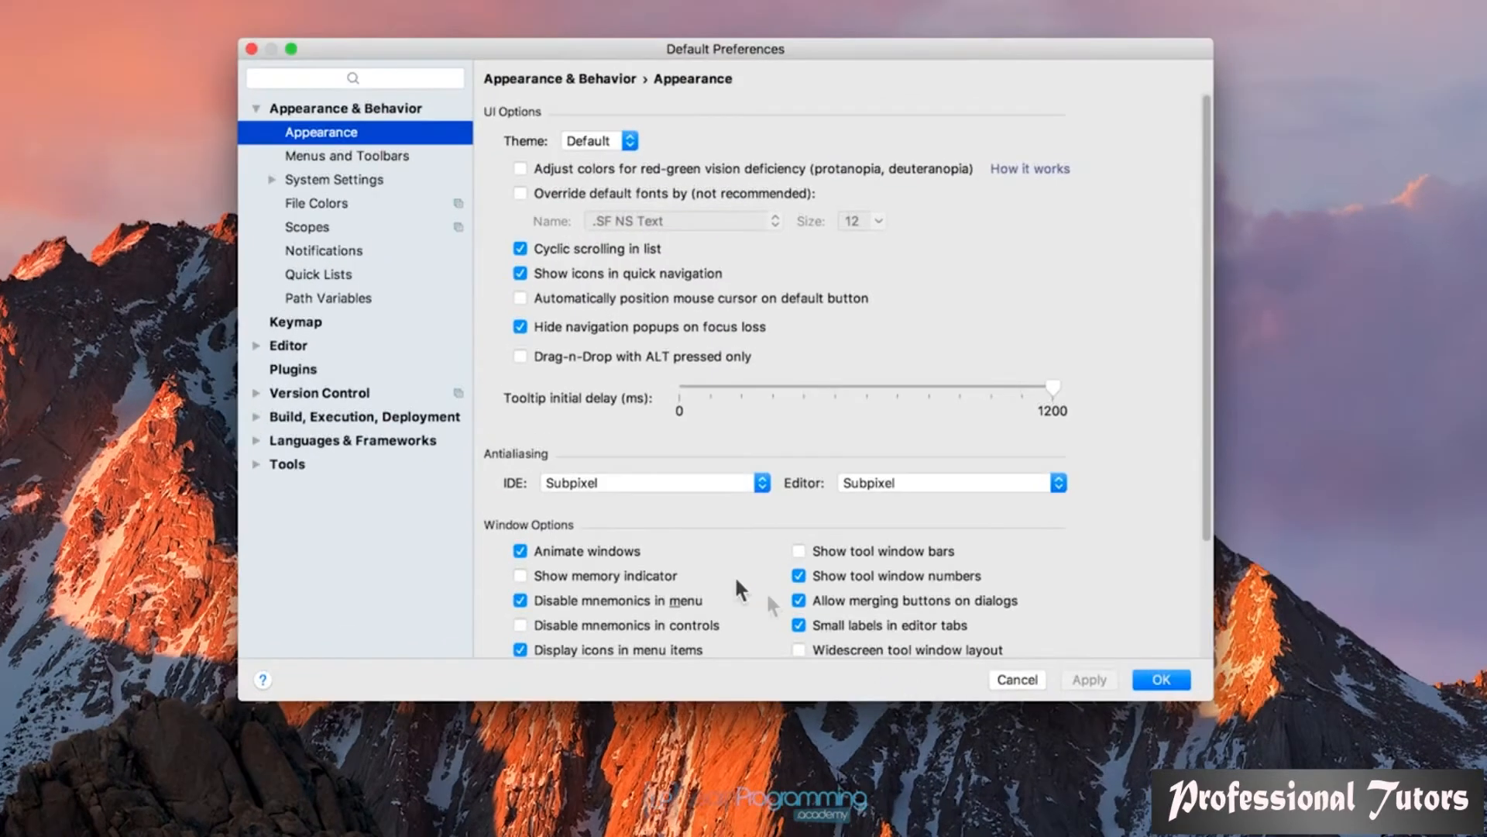
left_click(256, 346)
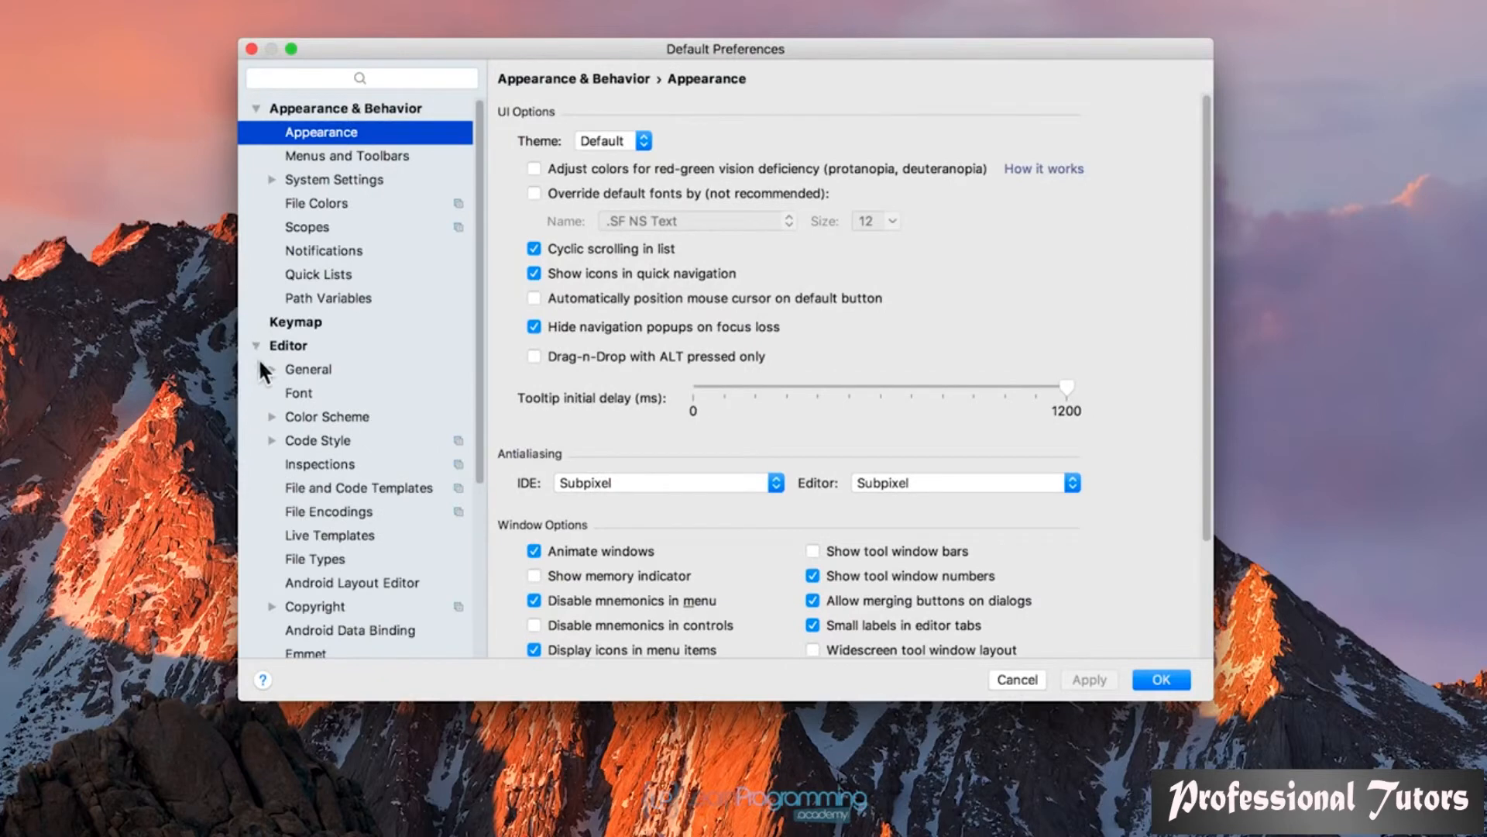
left_click(271, 368)
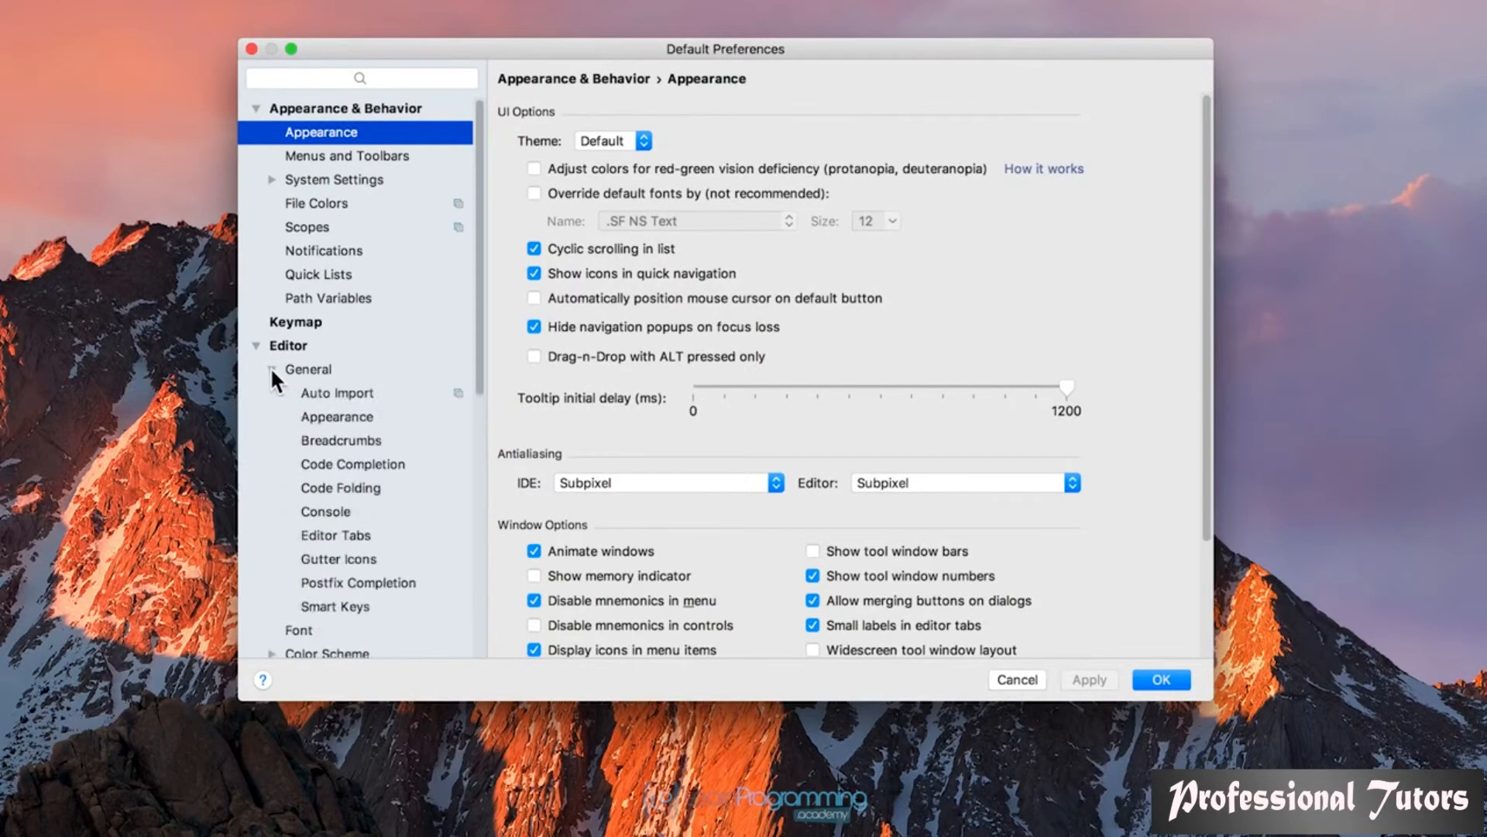
left_click(340, 394)
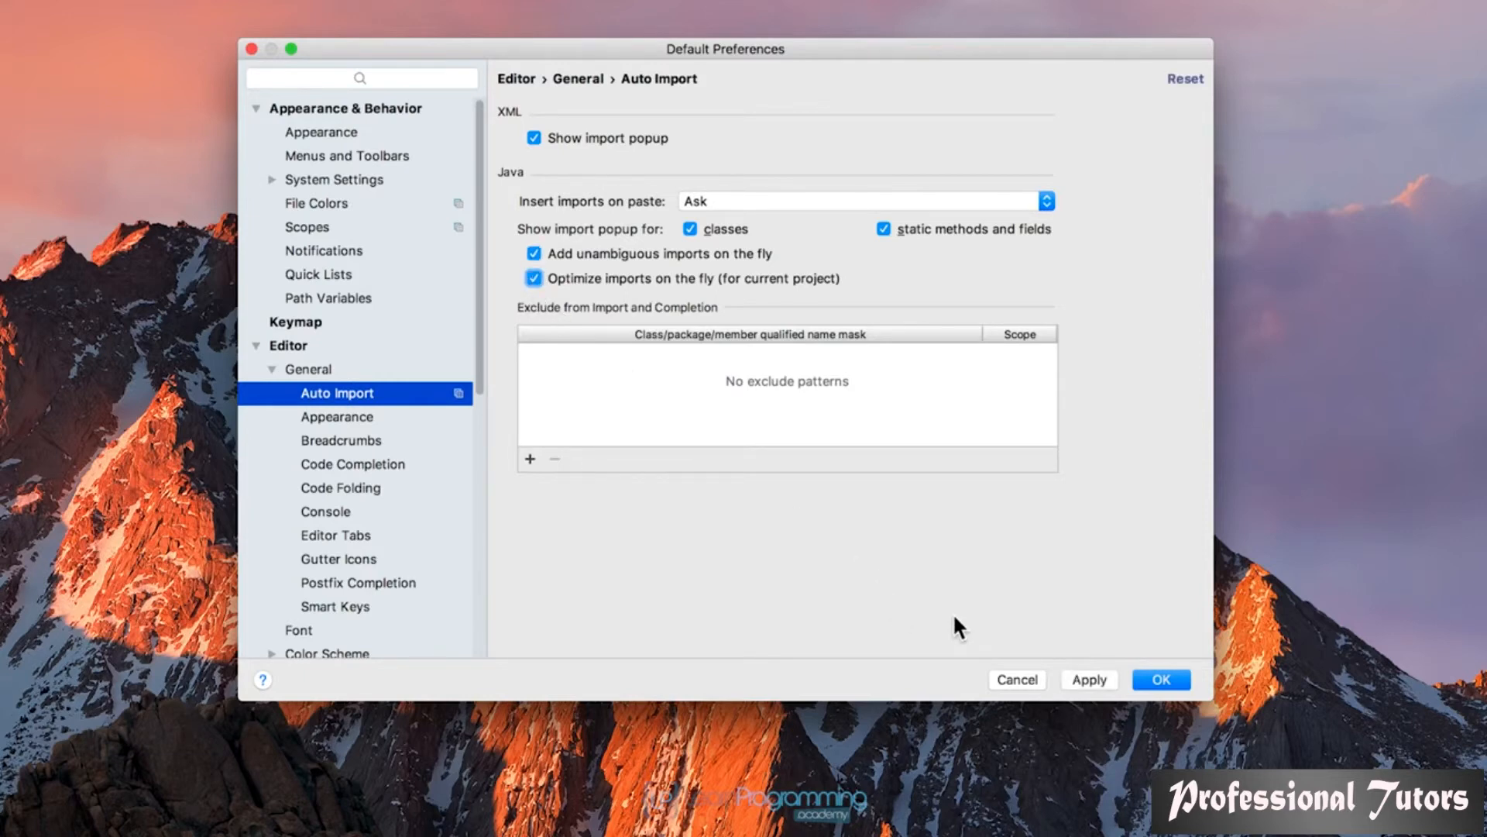
left_click(1083, 680)
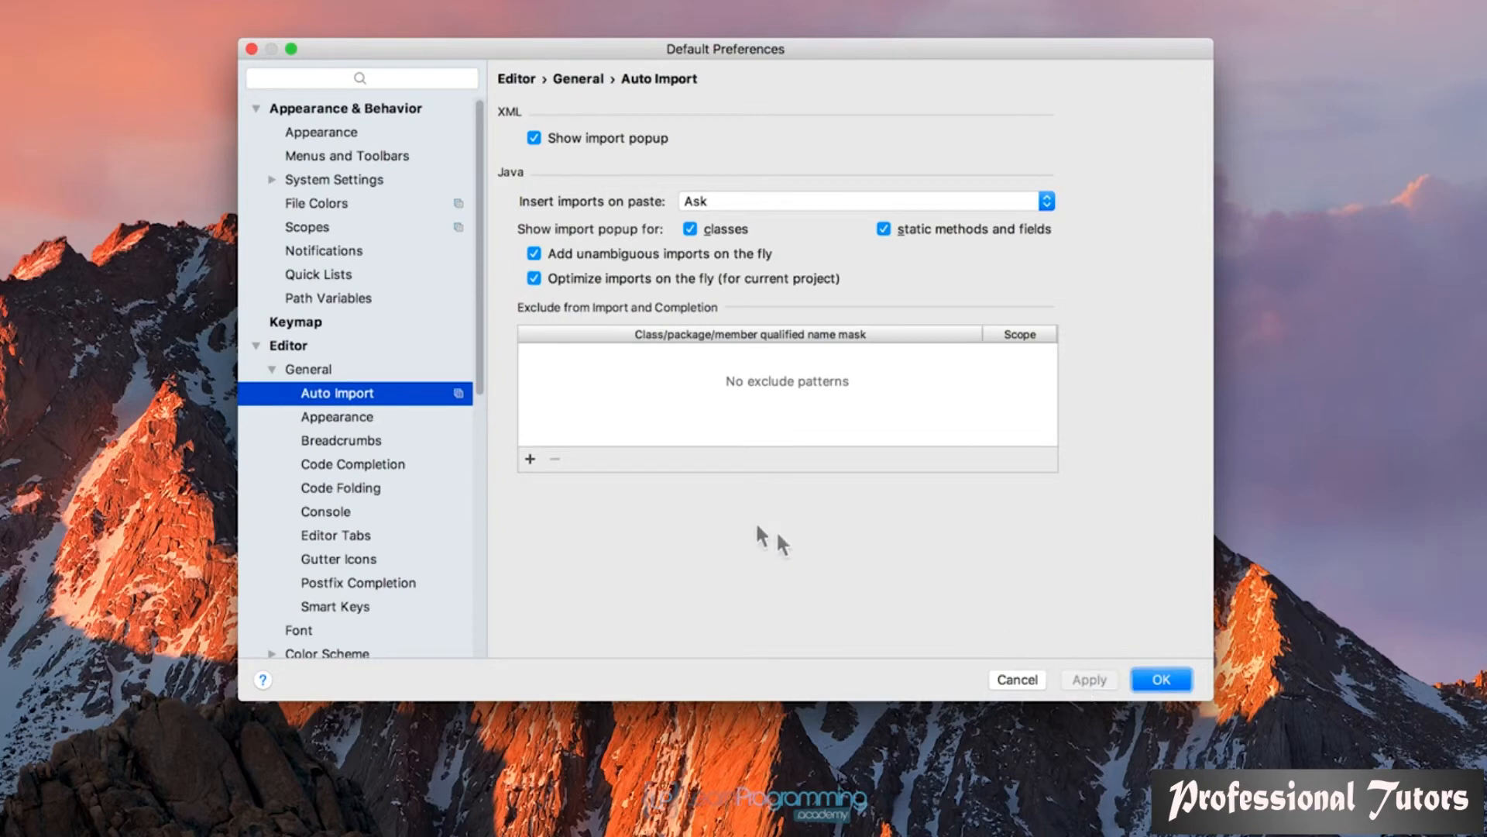
left_click(337, 418)
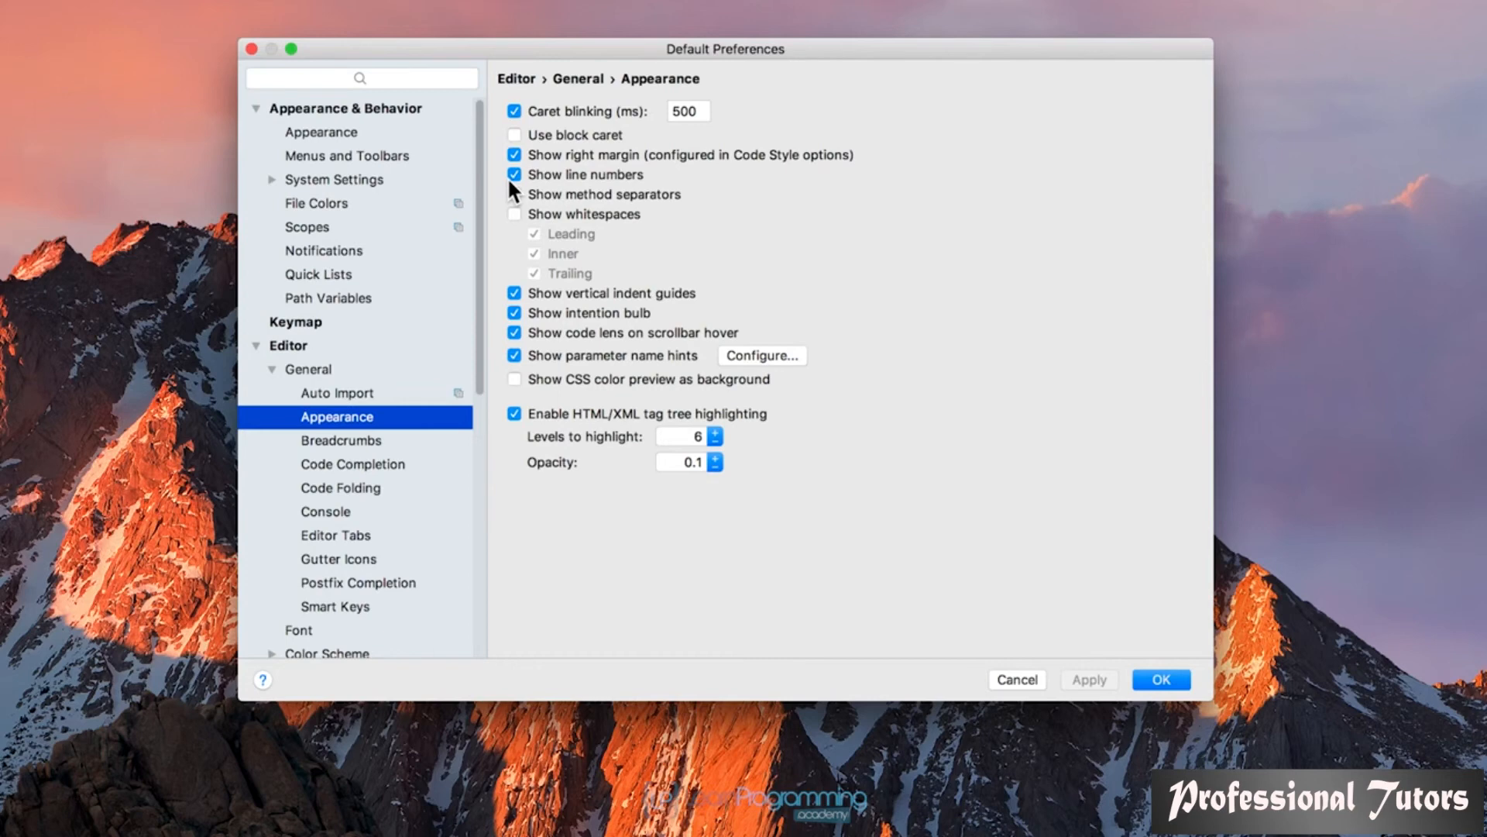
left_click(1159, 678)
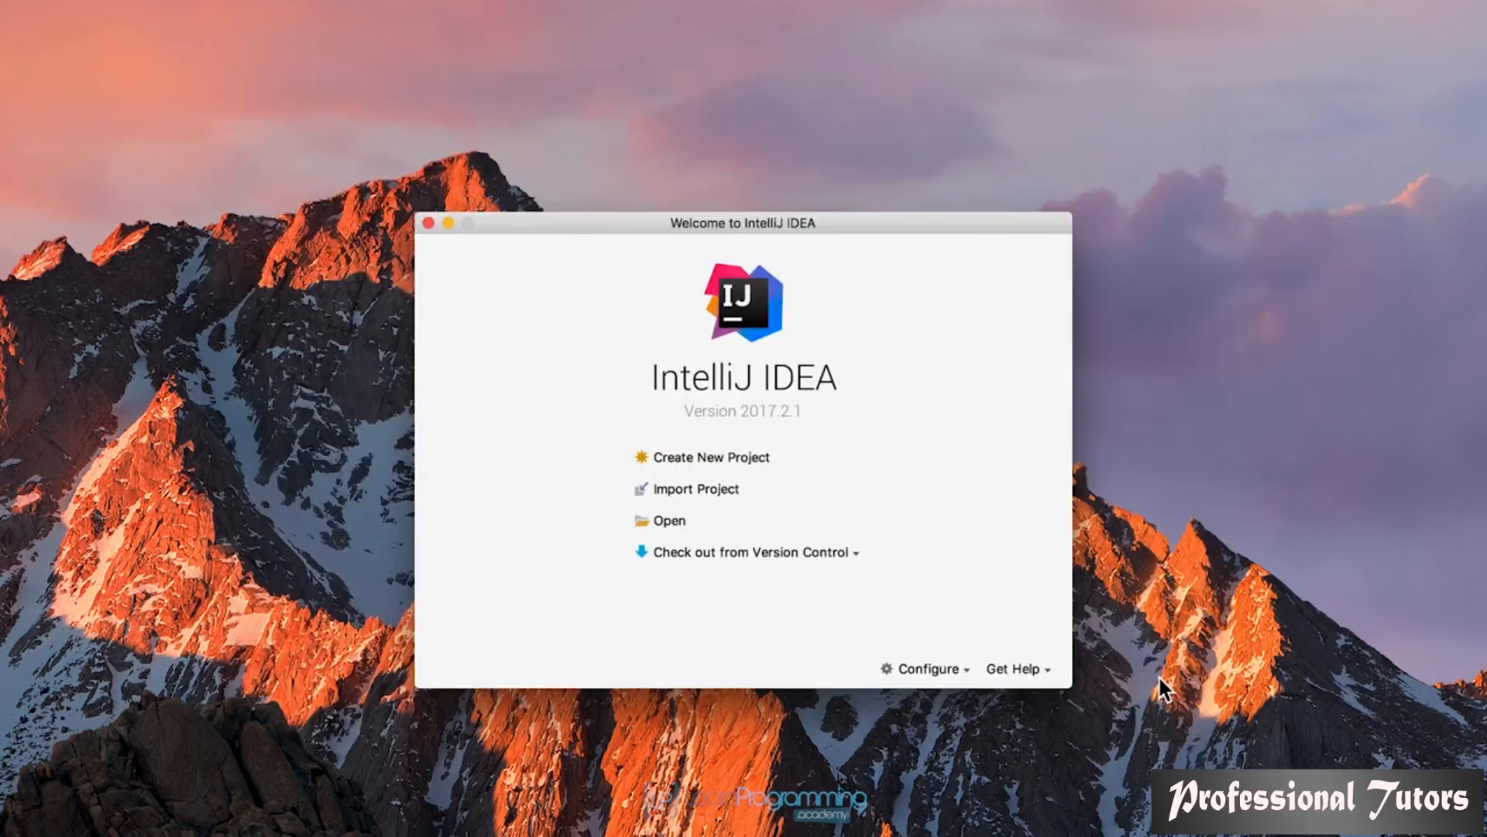